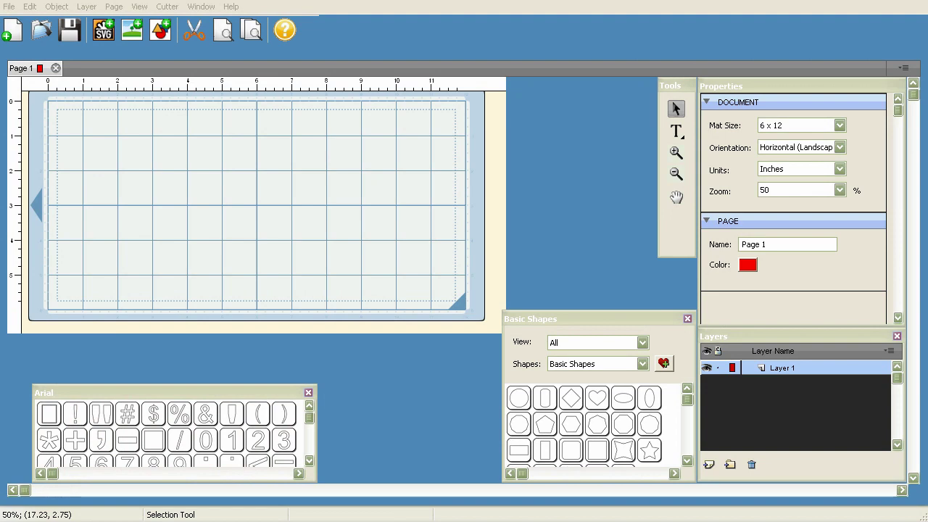
Try the Select, Text and Pan tools, ending back on the Select tool
left_click(677, 109)
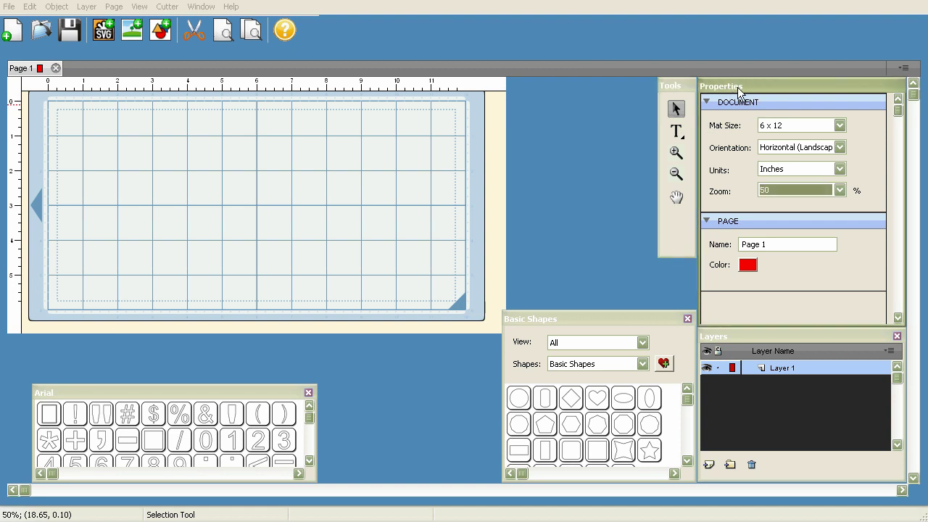
left_click(676, 132)
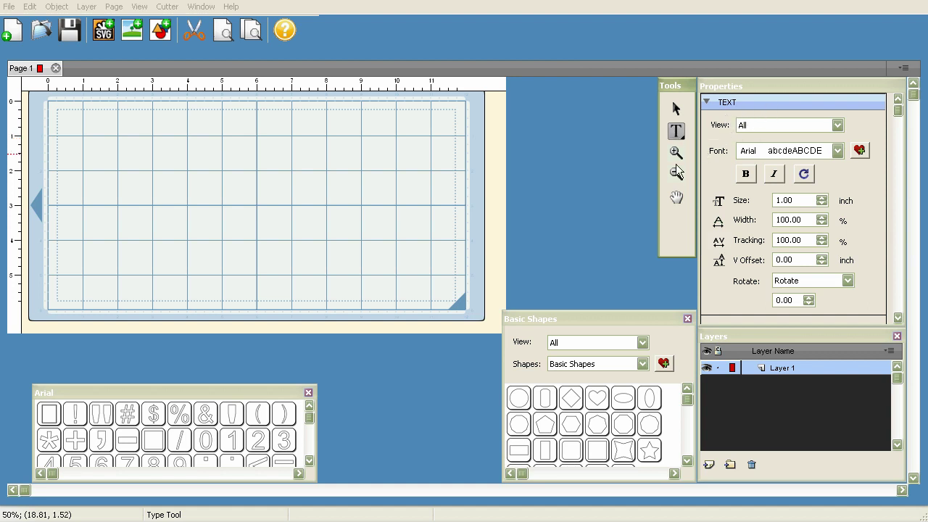
left_click(676, 198)
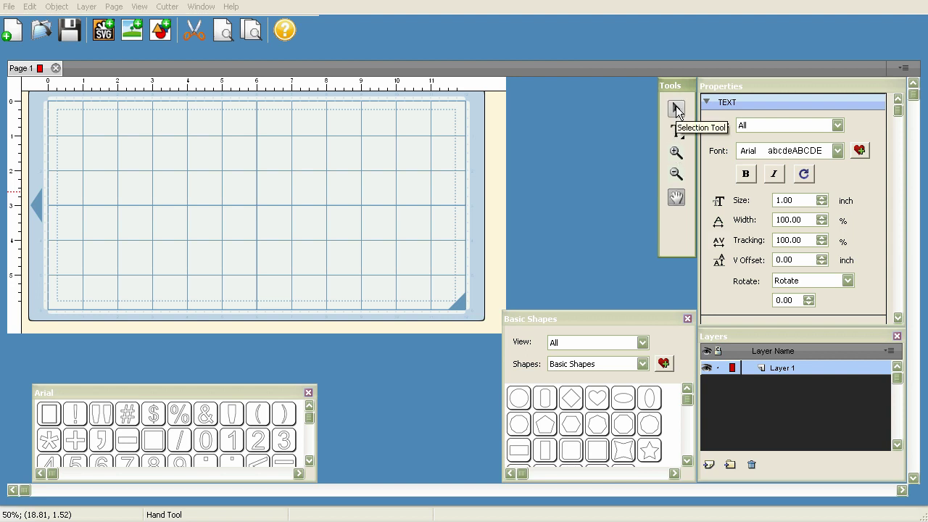
left_click(676, 109)
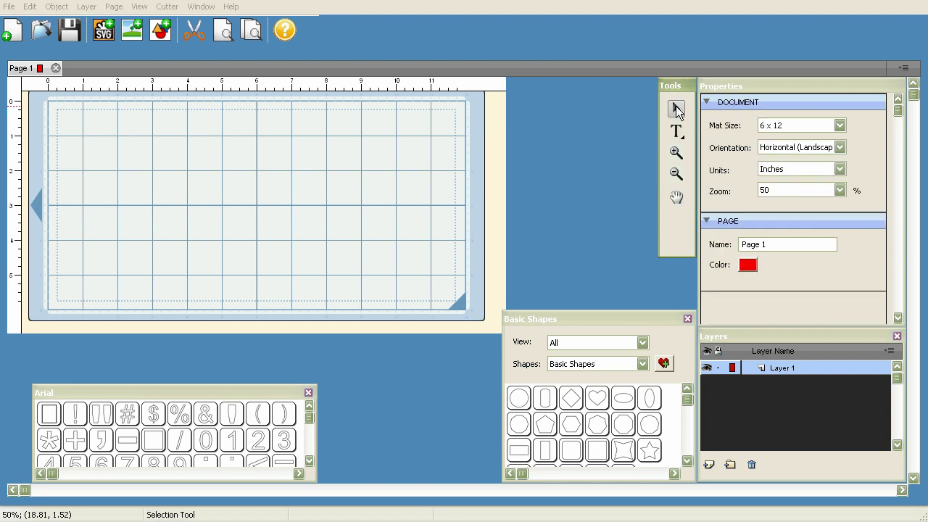
Keep the 6 x 12 mat size and look through the cutting commands menu
left_click(781, 130)
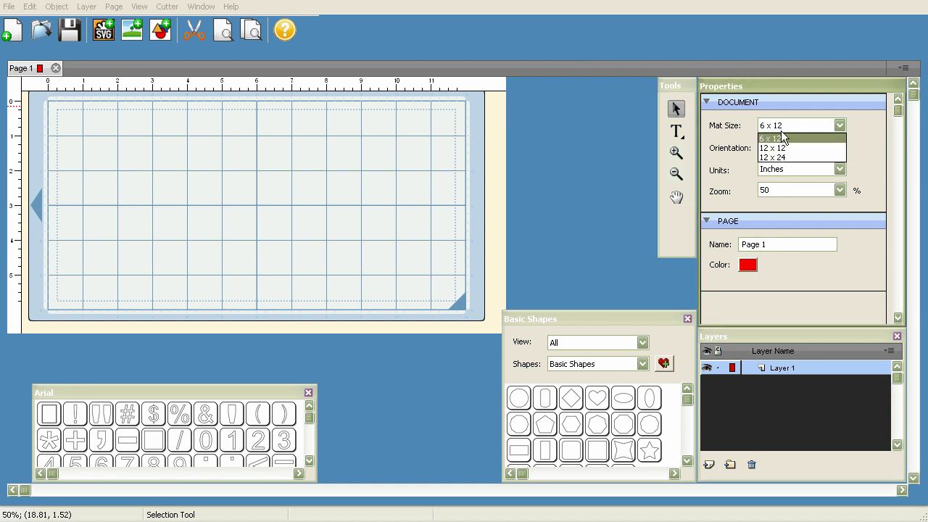
left_click(781, 128)
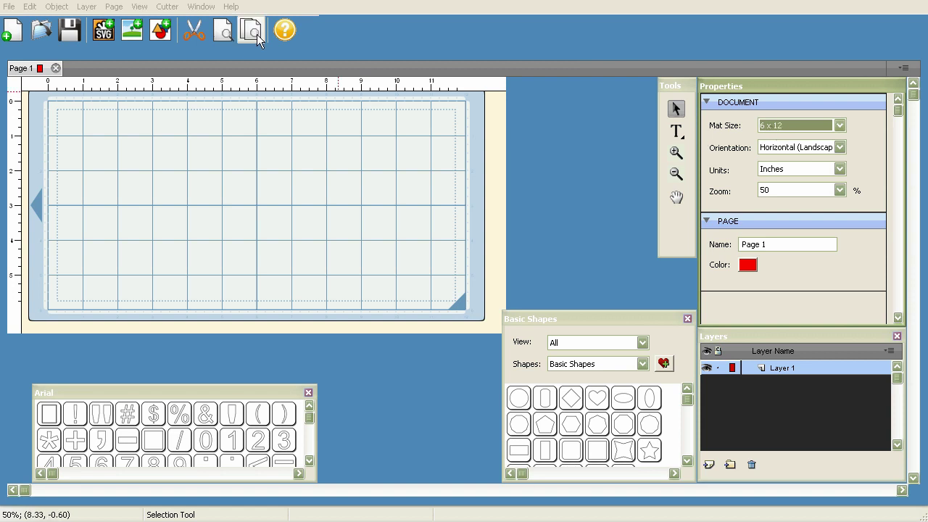
left_click(169, 8)
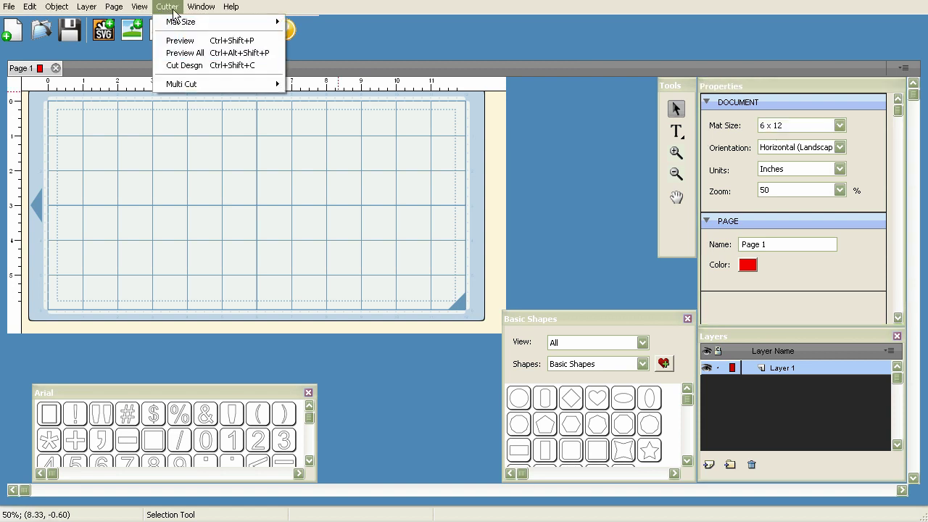
mouse_move(201, 7)
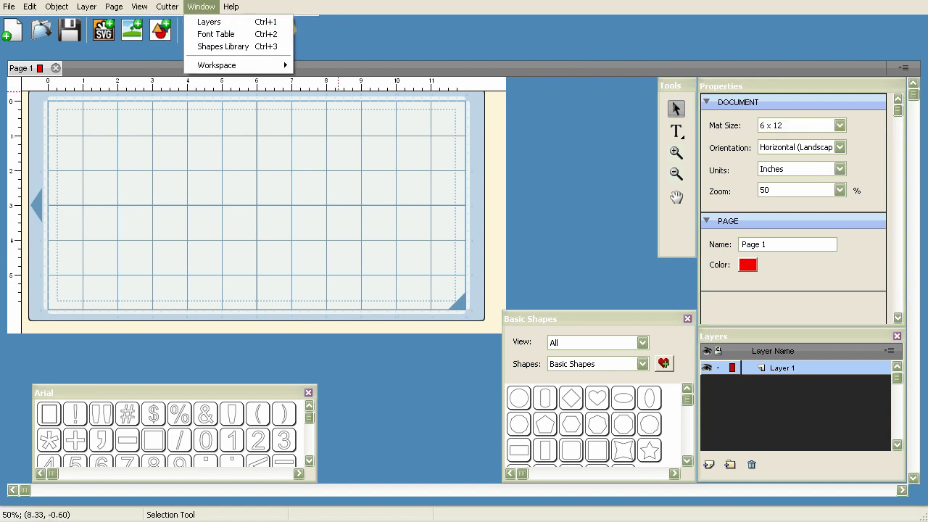
left_click(633, 66)
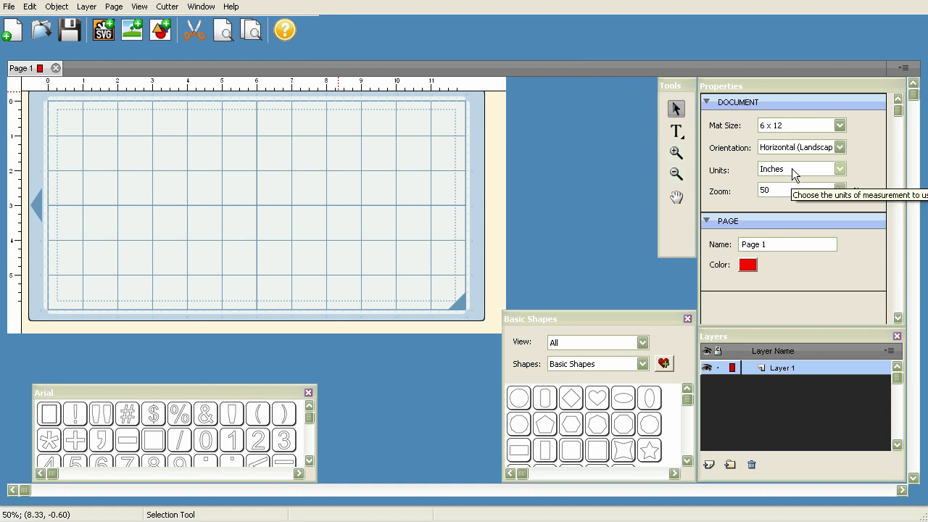
Set the mat to Vertical (Portrait), trying Cm units before returning to Inches
left_click(788, 93)
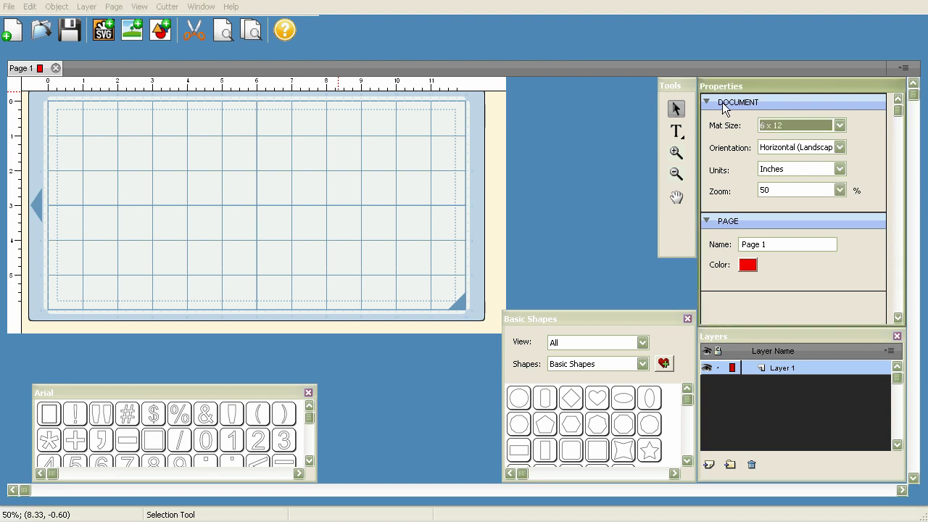
left_click(803, 148)
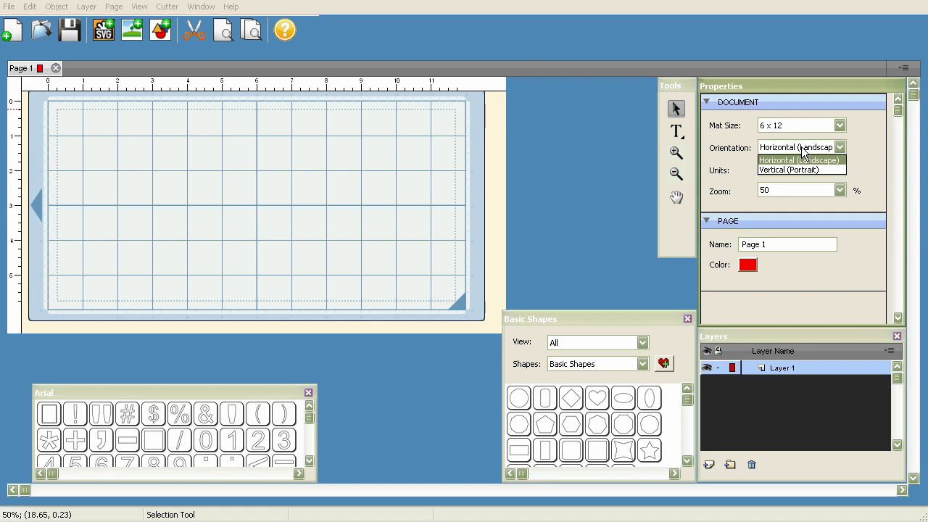
left_click(796, 170)
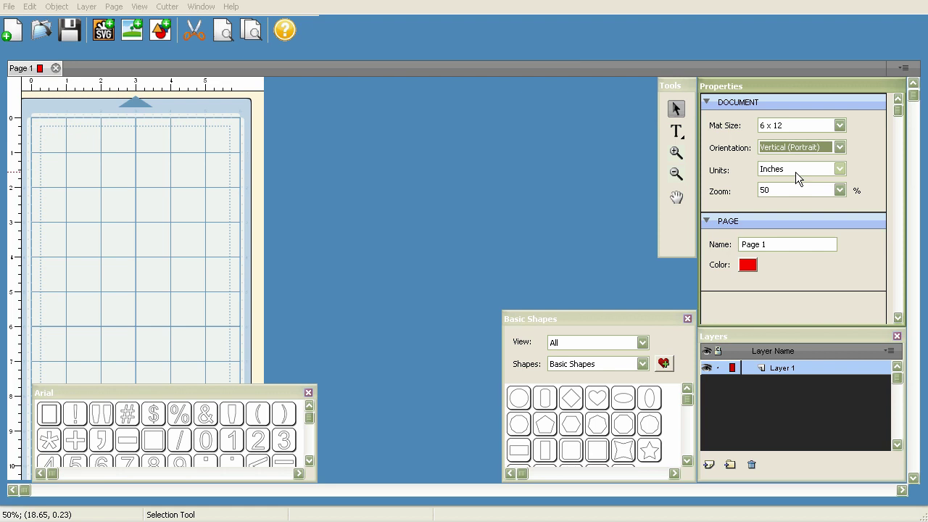
left_click(796, 172)
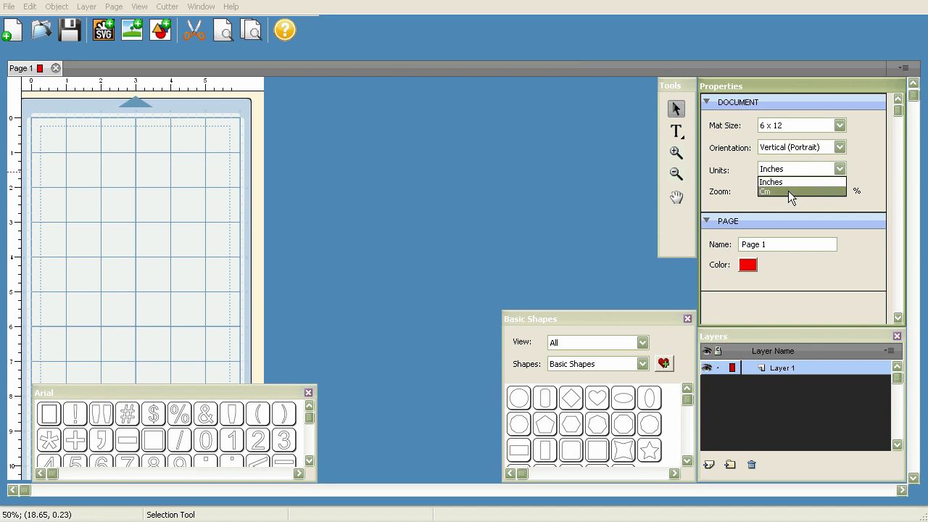
left_click(788, 190)
left_click(783, 166)
left_click(781, 182)
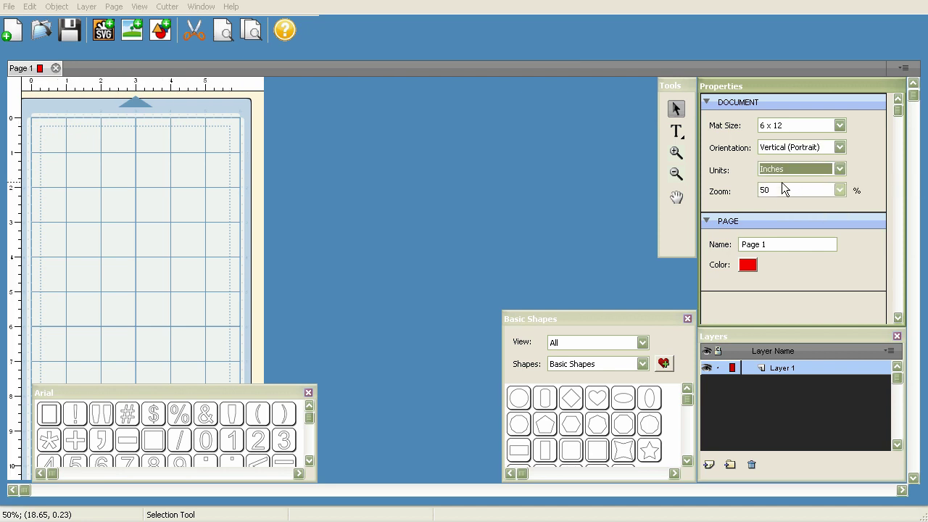
Zoom the mat to 100% then back to 50%, and select the 'Page 1' name
left_click(778, 190)
left_click(780, 251)
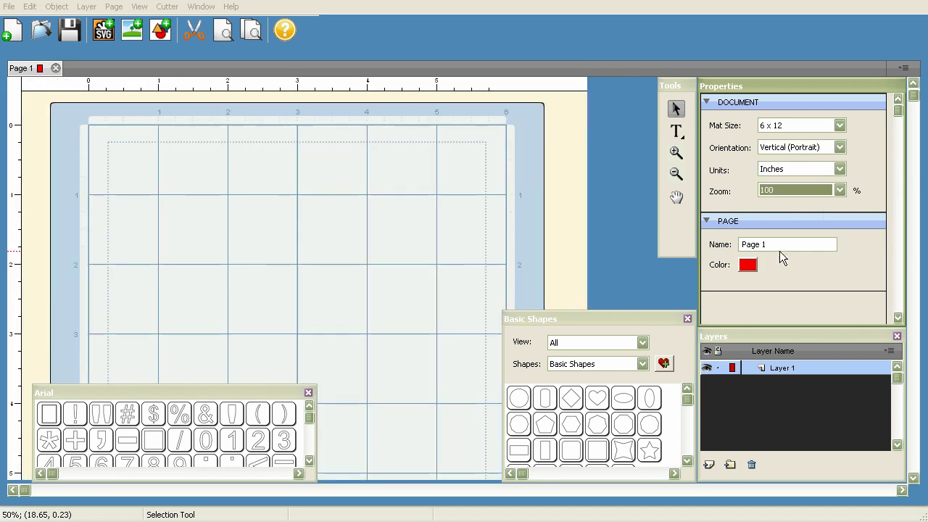
left_click(780, 187)
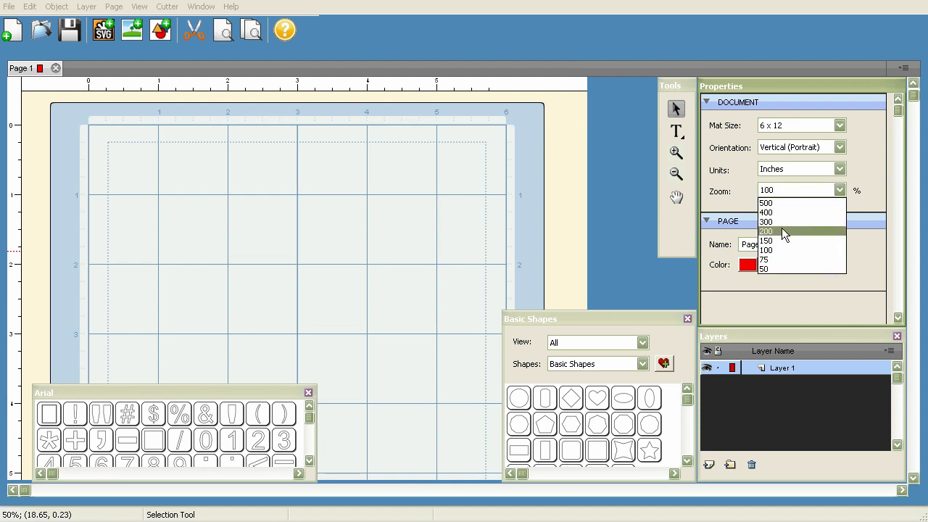
left_click(776, 267)
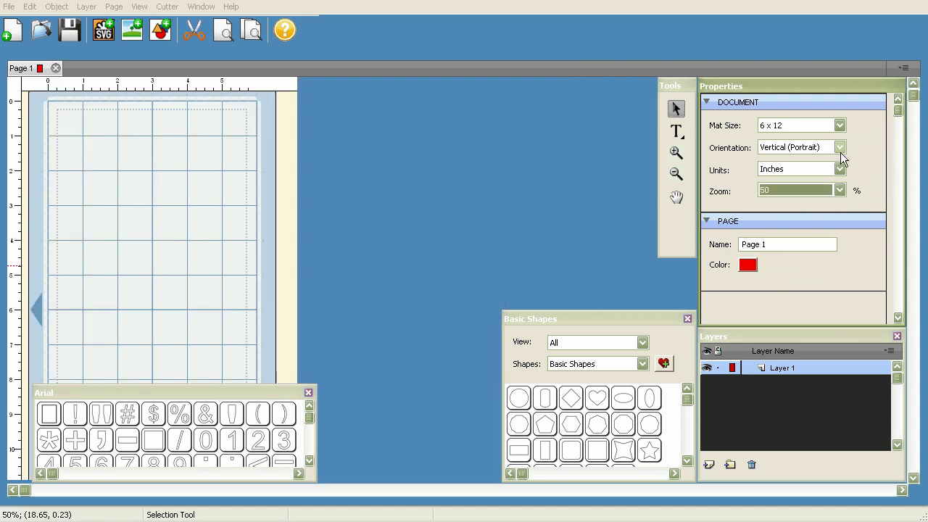
left_click(763, 245)
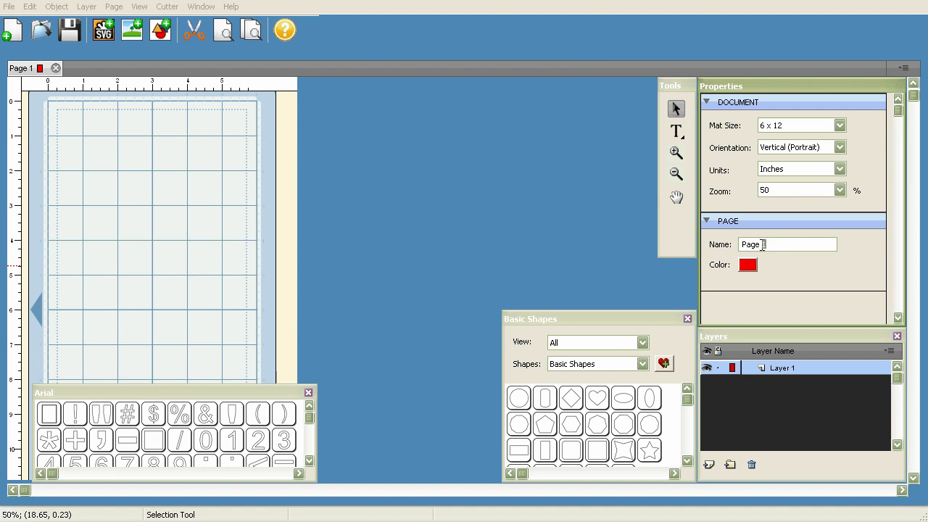
left_click_drag(763, 245, 741, 245)
Open Page Properties from the Page menu and cancel it unchanged
left_click(113, 7)
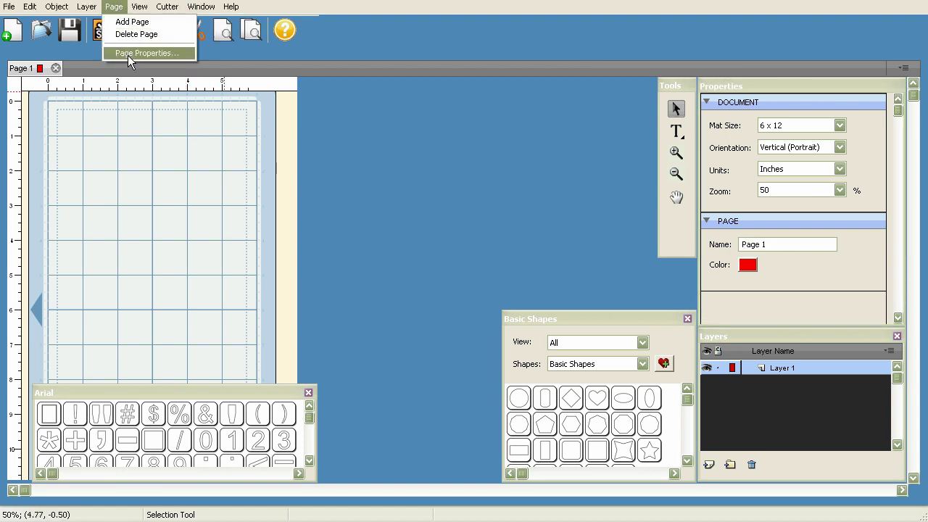
left_click(130, 54)
left_click_drag(567, 320, 522, 178)
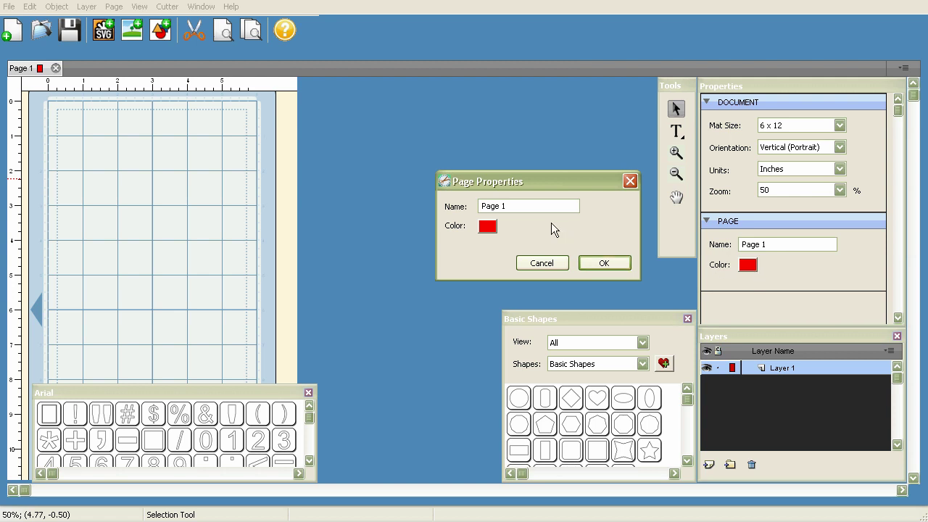
left_click(541, 262)
Replace the page name 'Page 1' with 'Birthday Card' in the Name field
left_click_drag(770, 245, 725, 249)
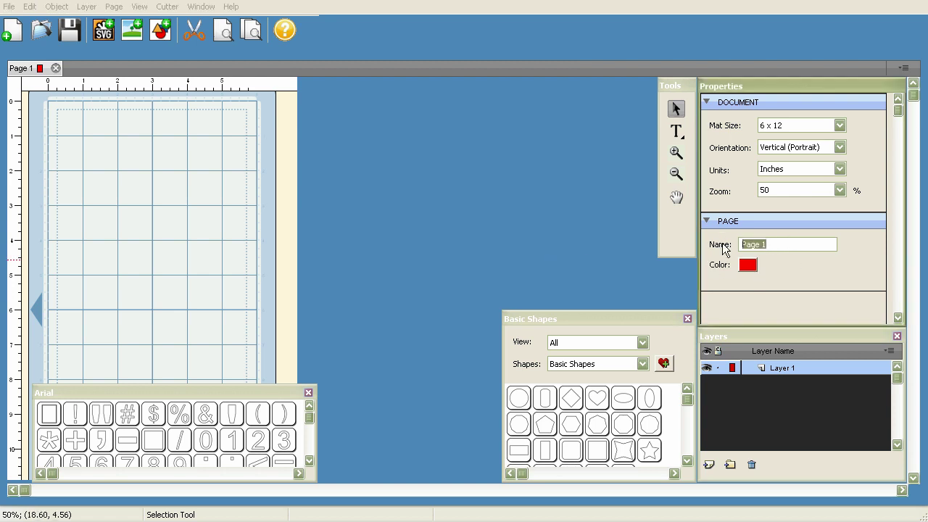
type("Bit")
key("BackSpace")
key("BackSpace")
type("it")
type("thday Card")
key("Return")
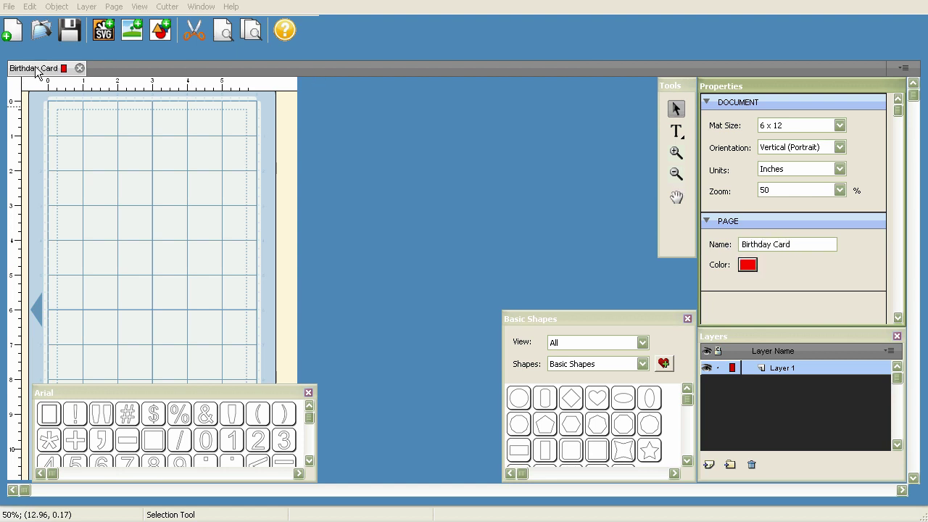
left_click(118, 9)
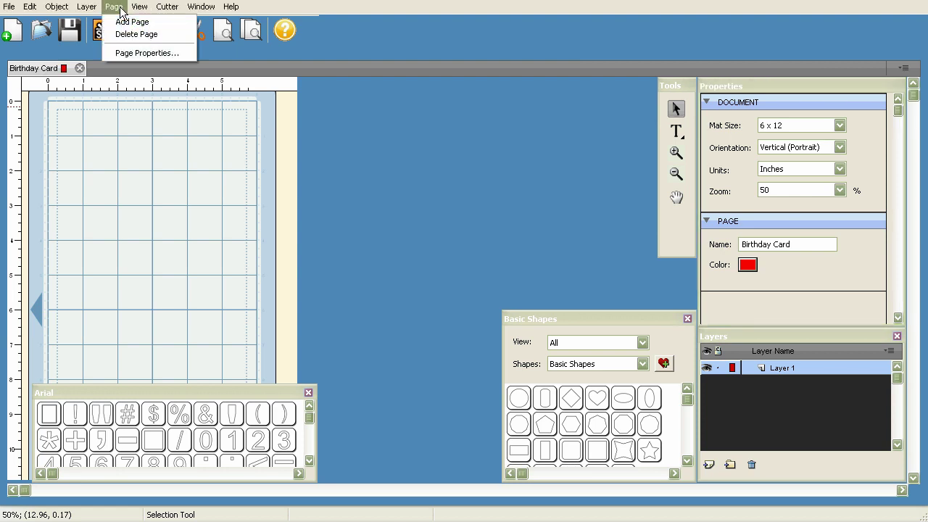
Set the Birthday Card page colour to the green basic colour in Page Properties
left_click(128, 51)
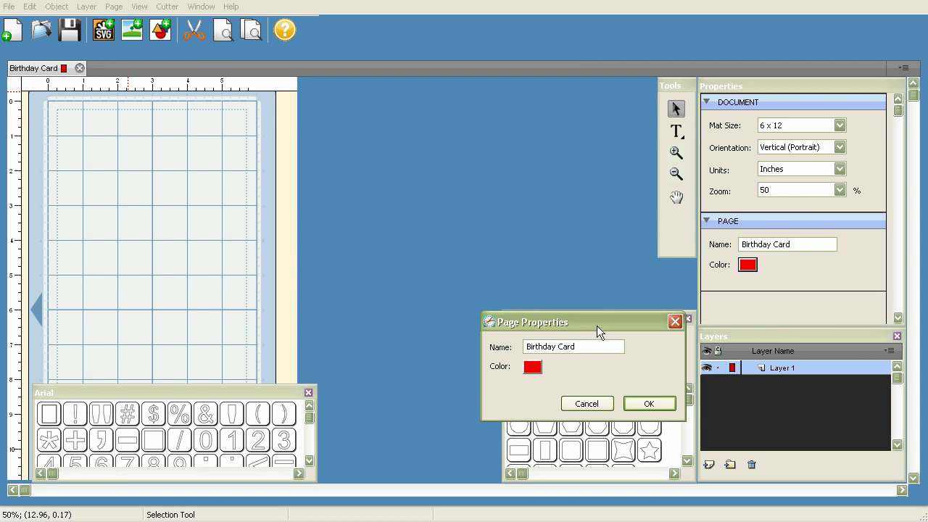
left_click_drag(597, 322, 524, 166)
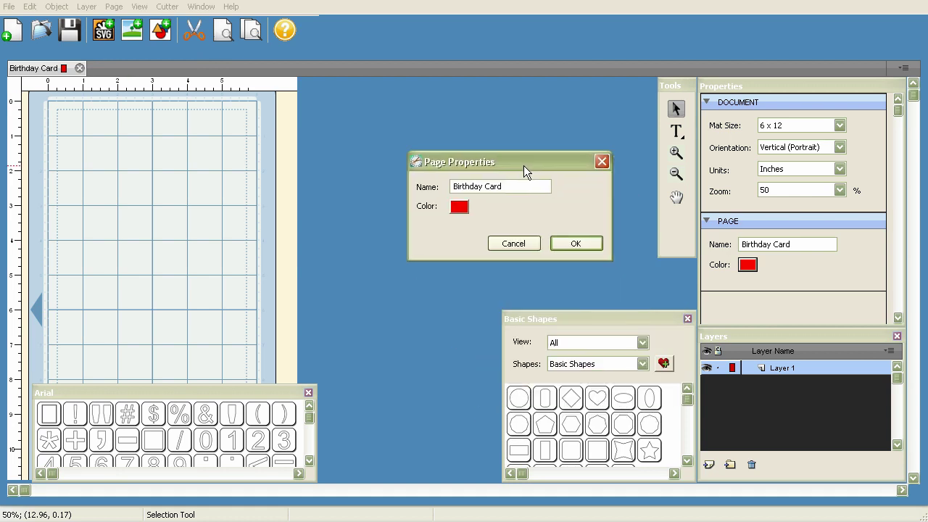
left_click(460, 208)
left_click(480, 216)
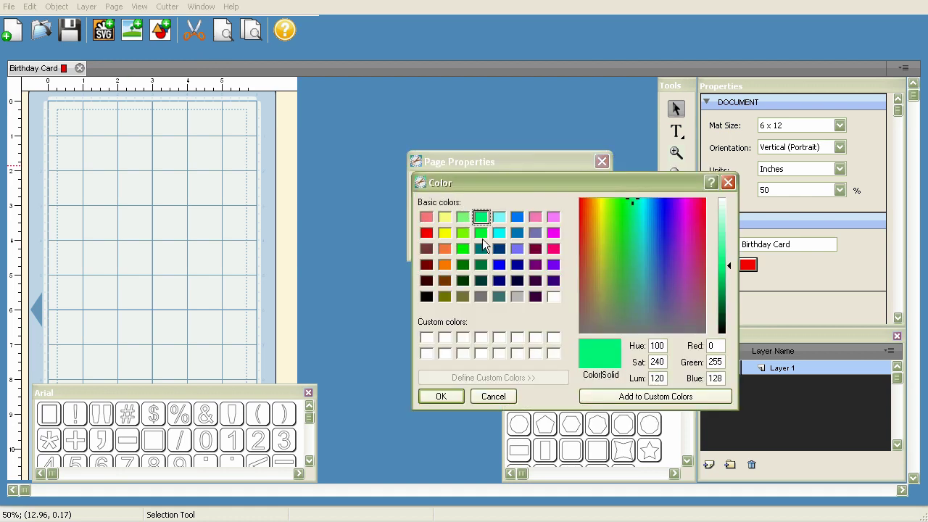
left_click(442, 397)
left_click(572, 244)
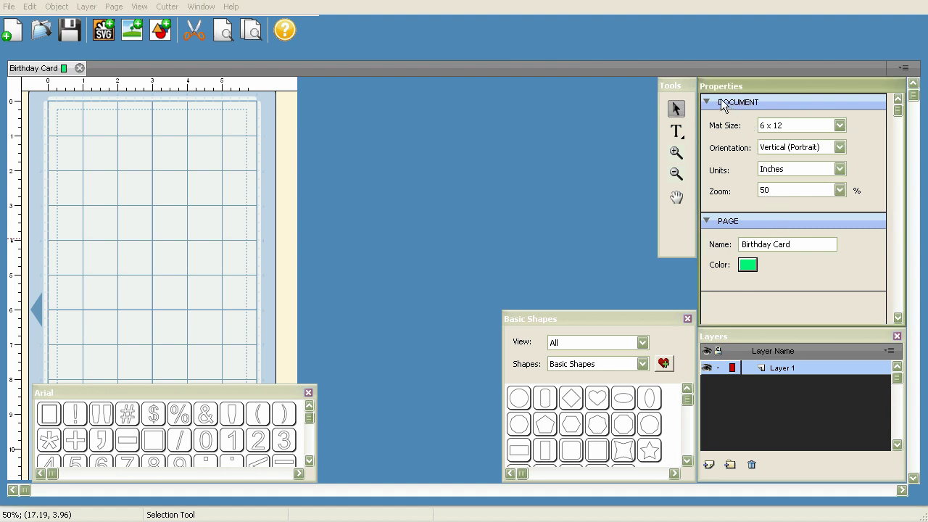
Pick the Type tool and cycle the font View through Used, Favorites and All
left_click(677, 132)
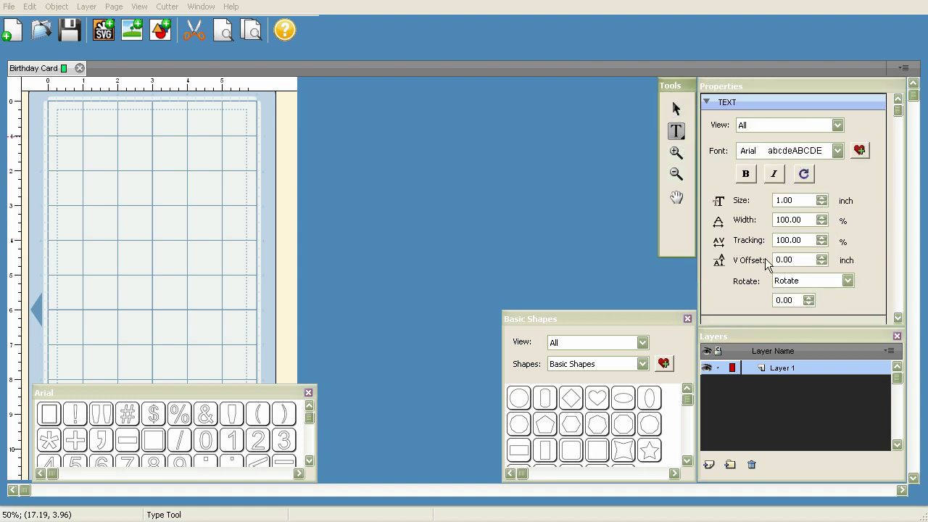
left_click(773, 125)
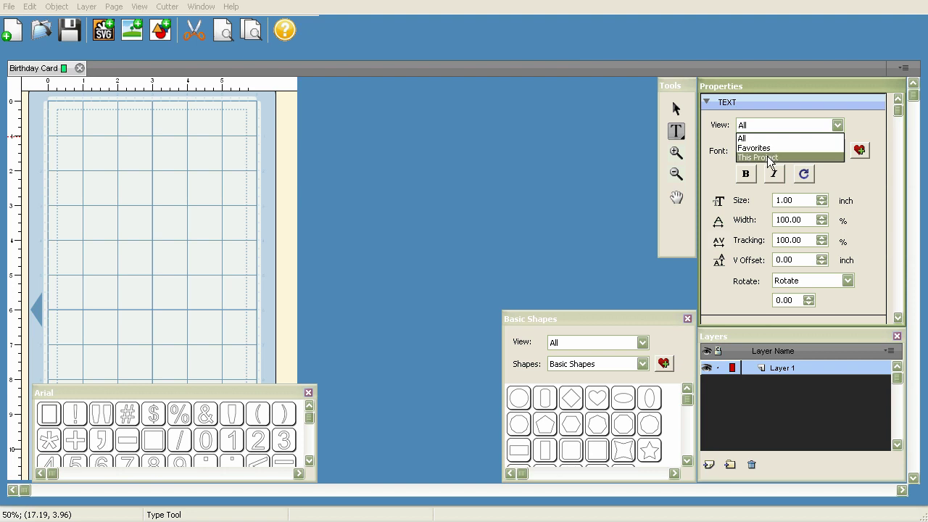
left_click(770, 159)
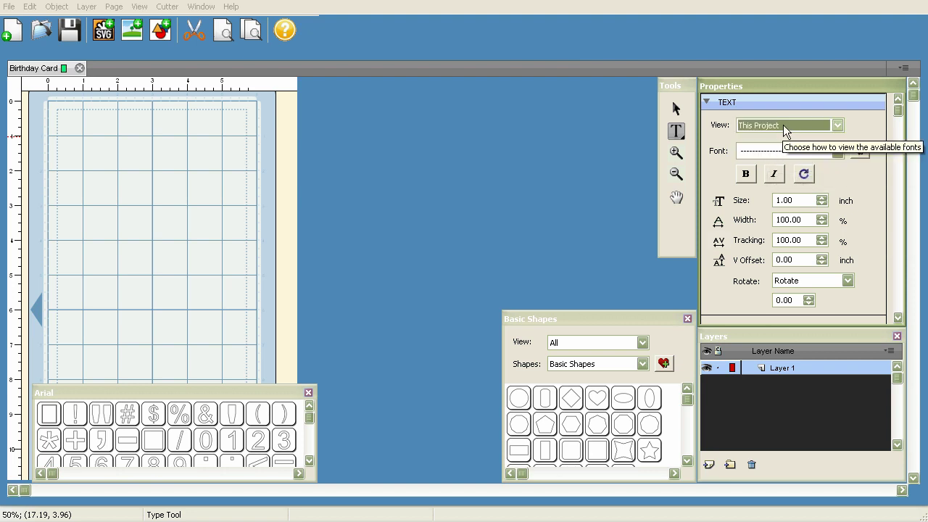
left_click(838, 151)
left_click(838, 150)
left_click(837, 125)
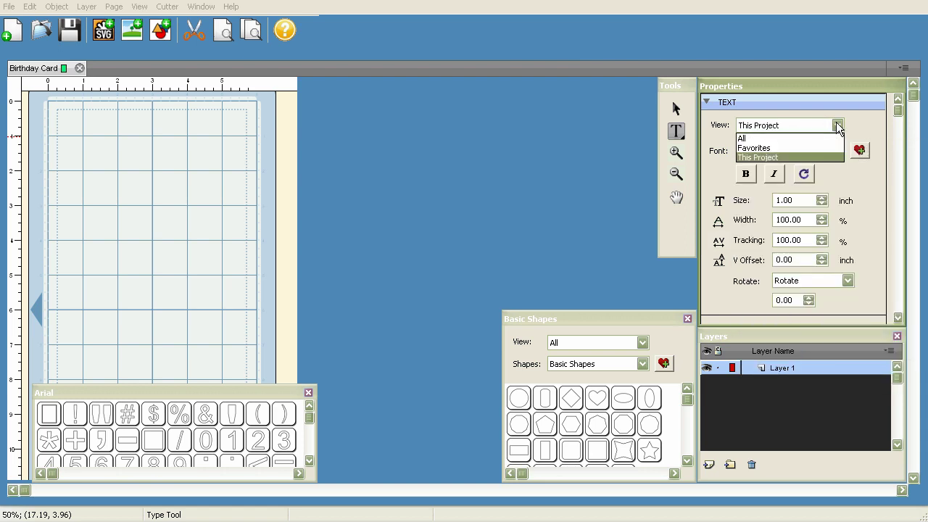
left_click(813, 147)
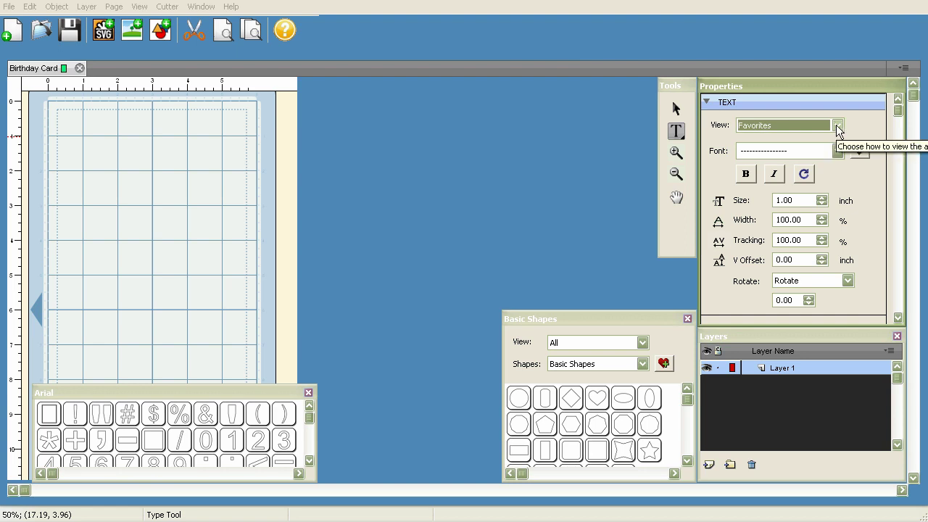
left_click(837, 127)
left_click(833, 138)
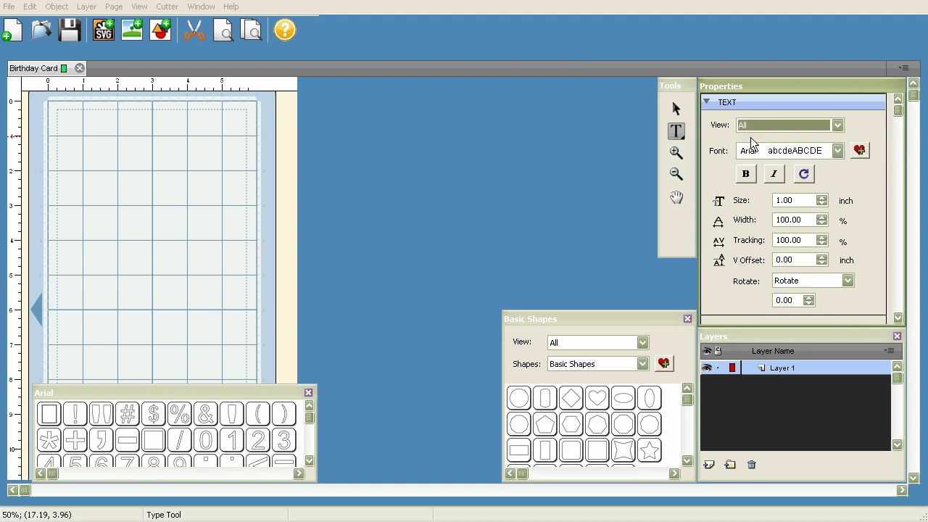
Choose the BloodFeast font and add it to Favorites with the heart button
left_click(839, 153)
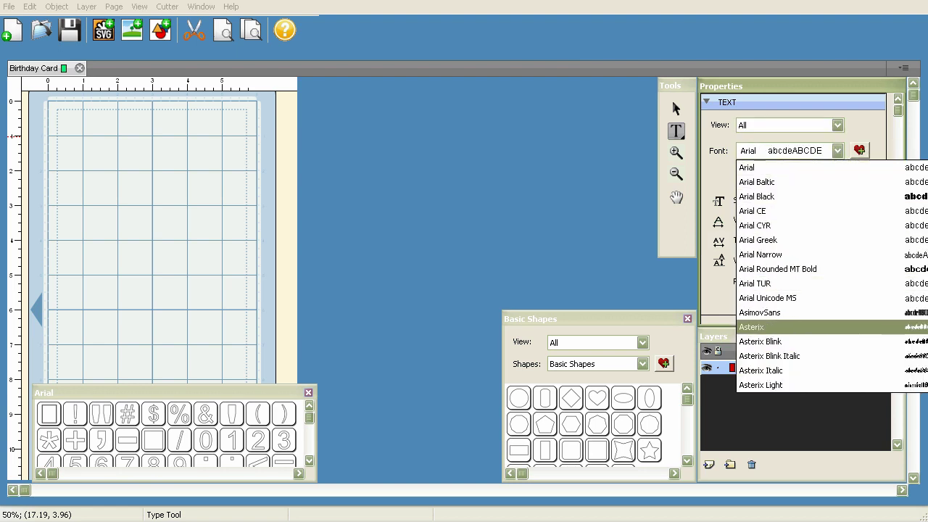
scroll(826, 276, "down", 15)
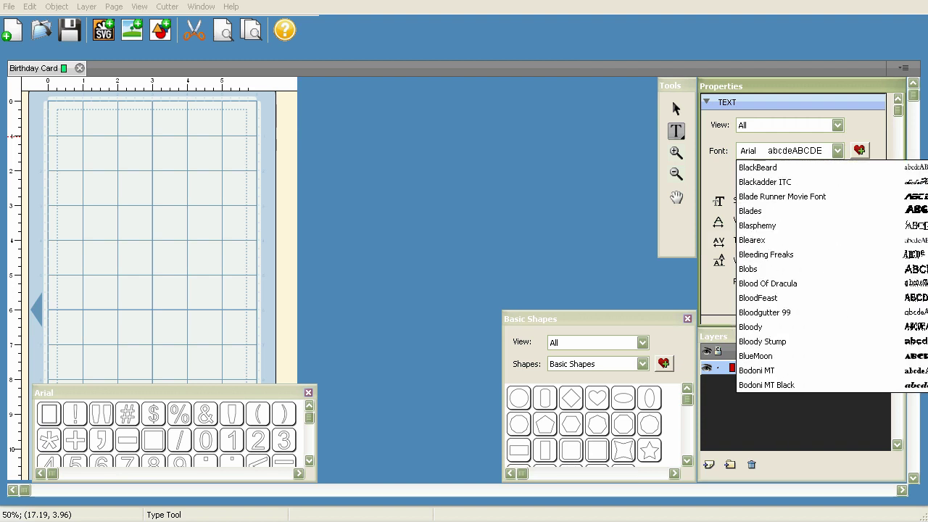
scroll(827, 276, "up", 2)
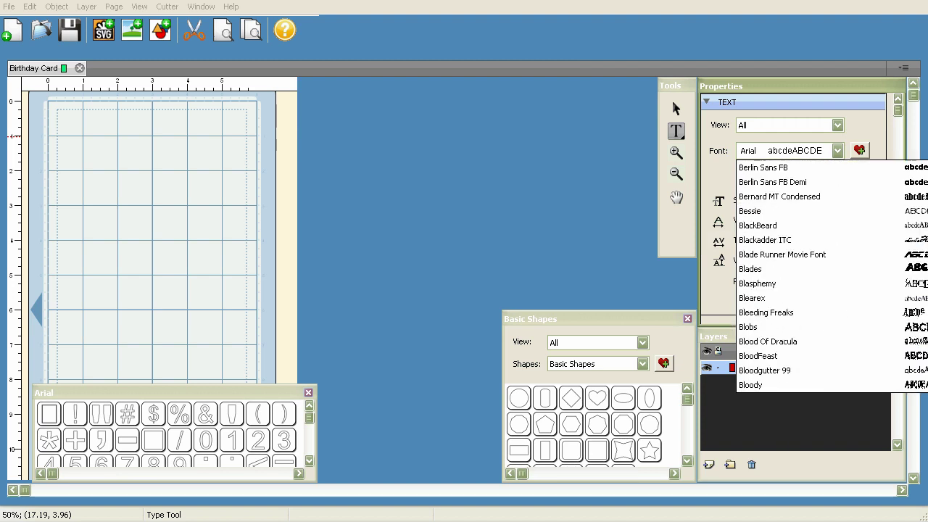
scroll(834, 275, "down", 2)
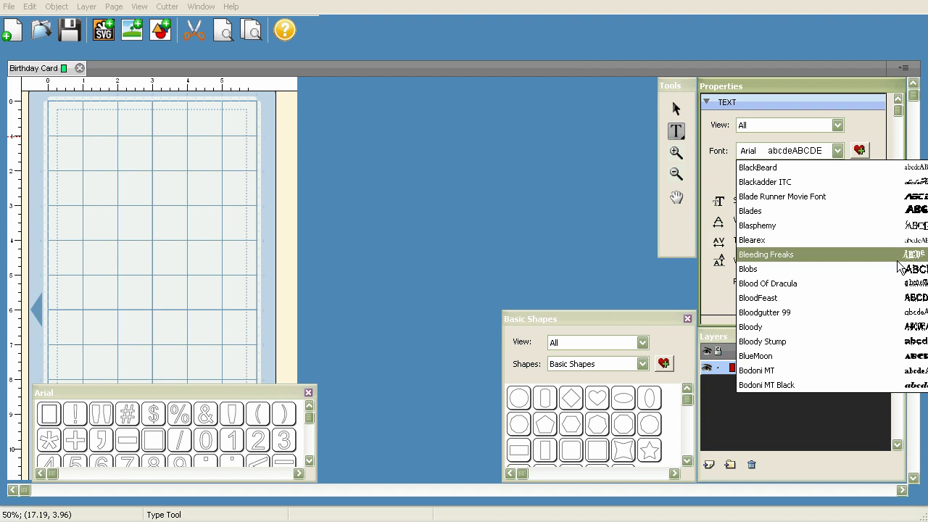
left_click(898, 303)
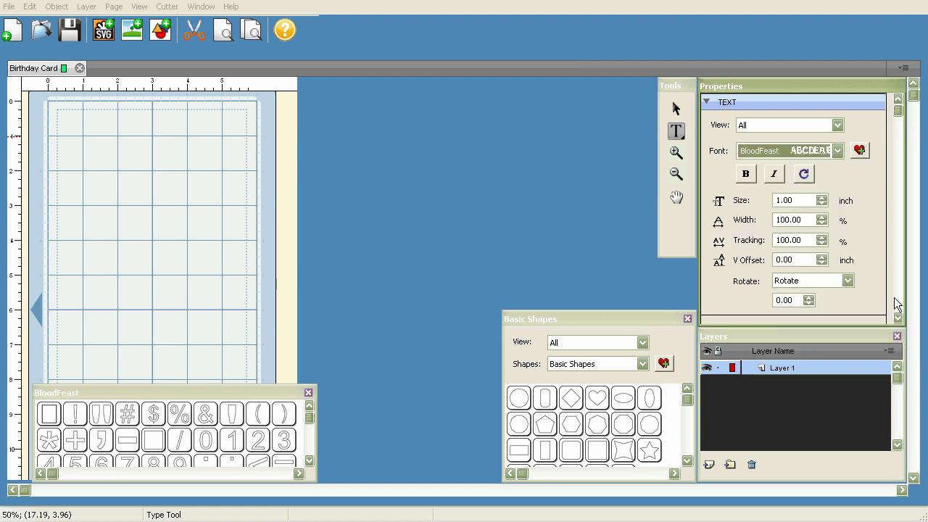
left_click(860, 151)
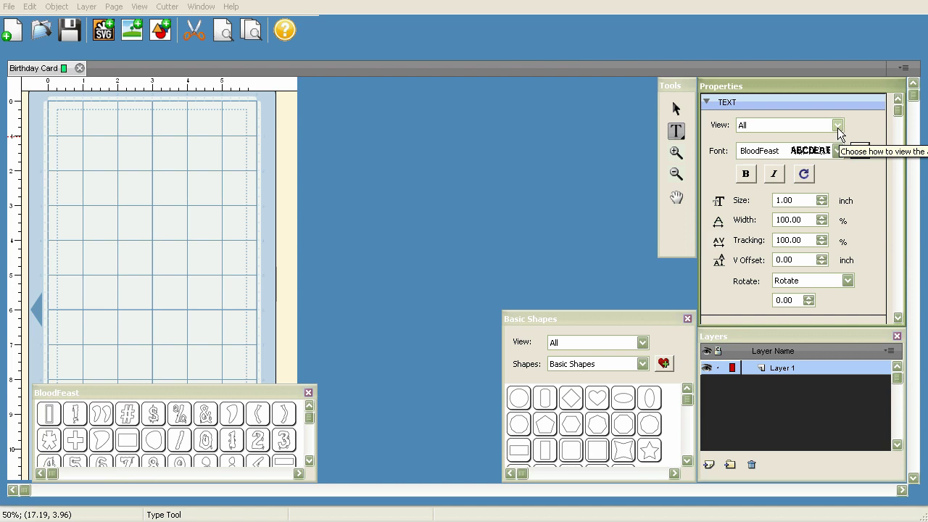
Confirm BloodFeast is listed under Favorites, then set the View back to All
left_click(837, 127)
left_click(772, 147)
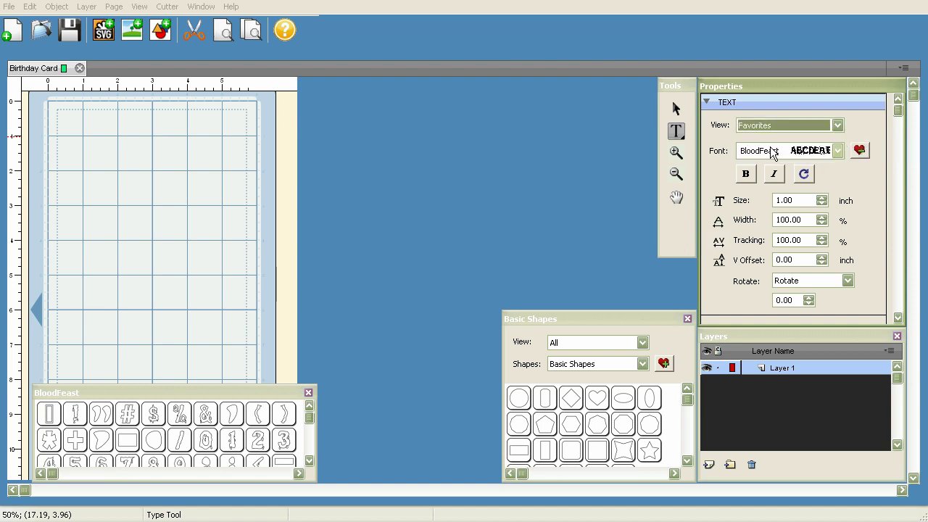
left_click(837, 151)
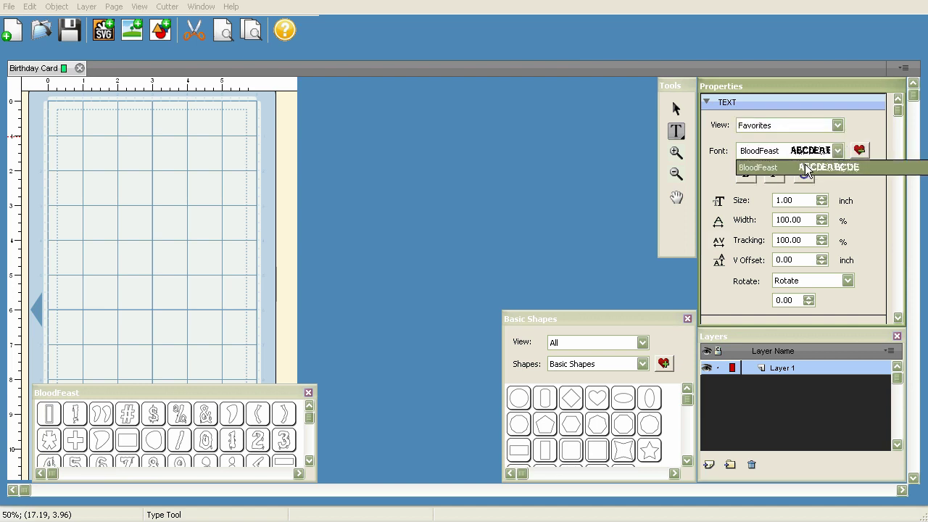
left_click(859, 135)
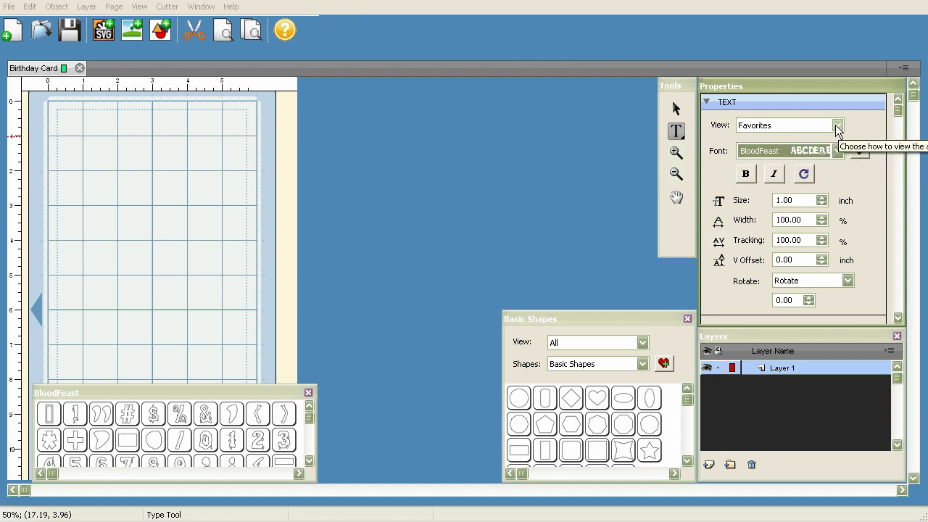
left_click(838, 127)
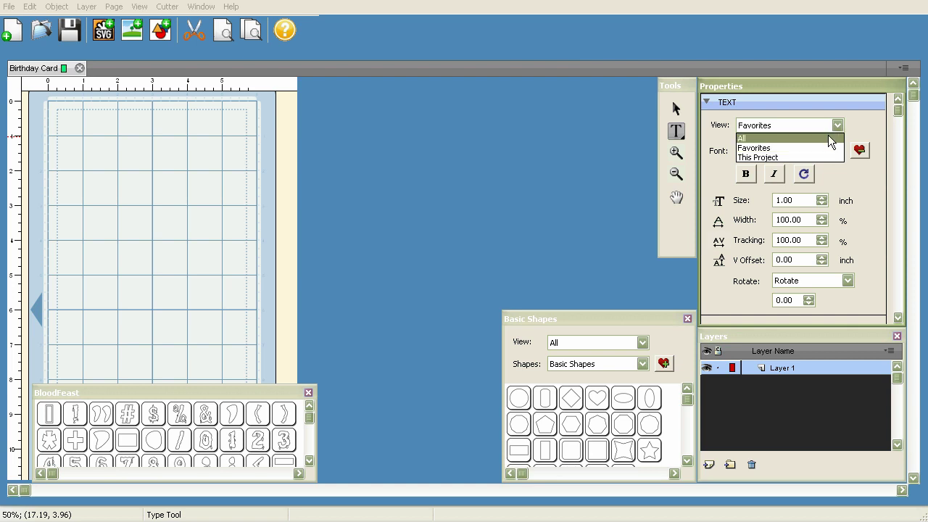
left_click(828, 137)
Choose the Creeper font and review the Favorites font list
left_click(836, 150)
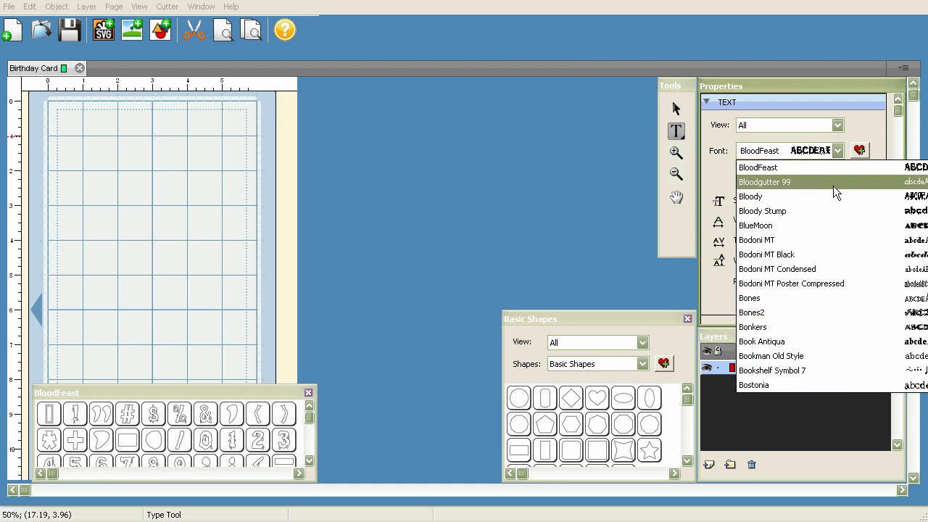
scroll(836, 318, "down", 20)
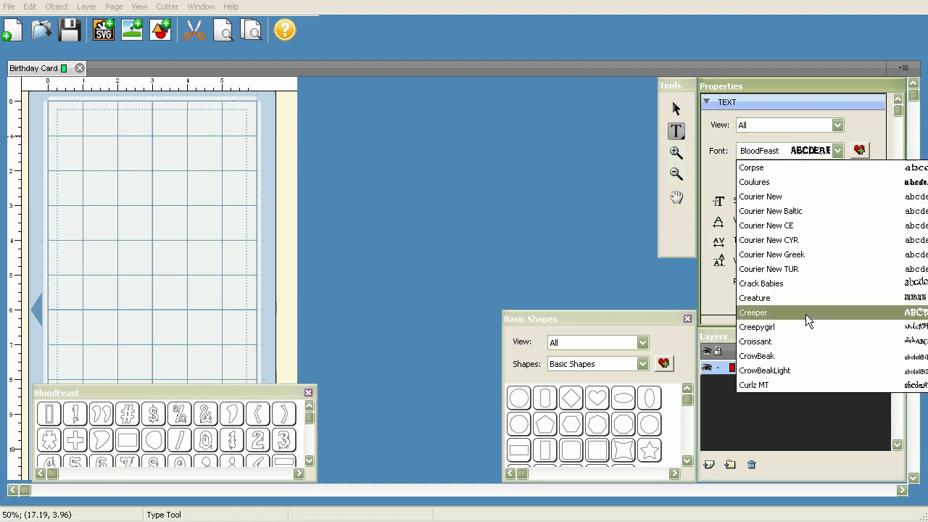
left_click(805, 314)
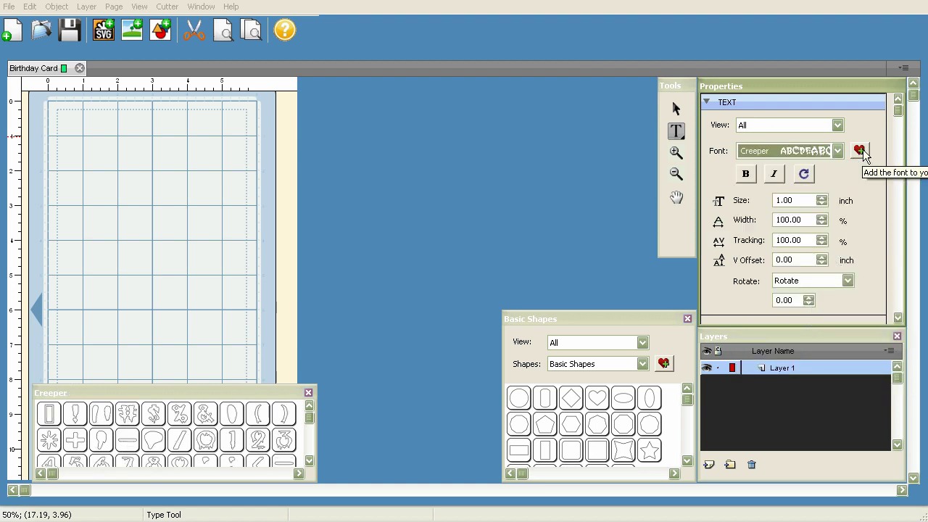
left_click(838, 126)
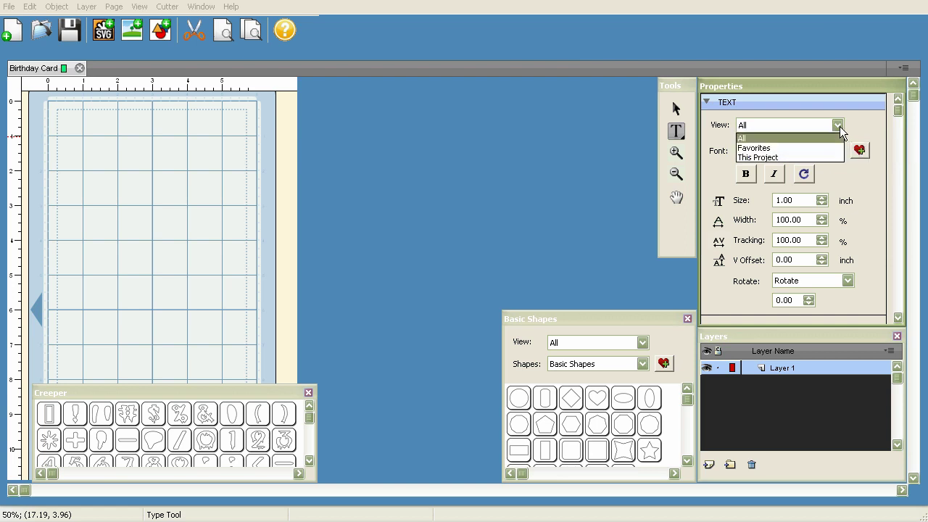
left_click(827, 148)
left_click(838, 150)
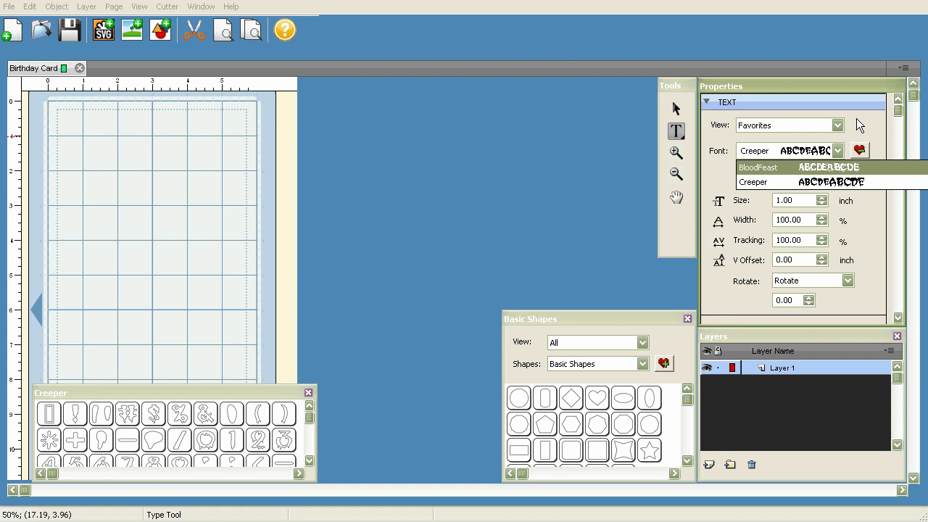
key("Escape")
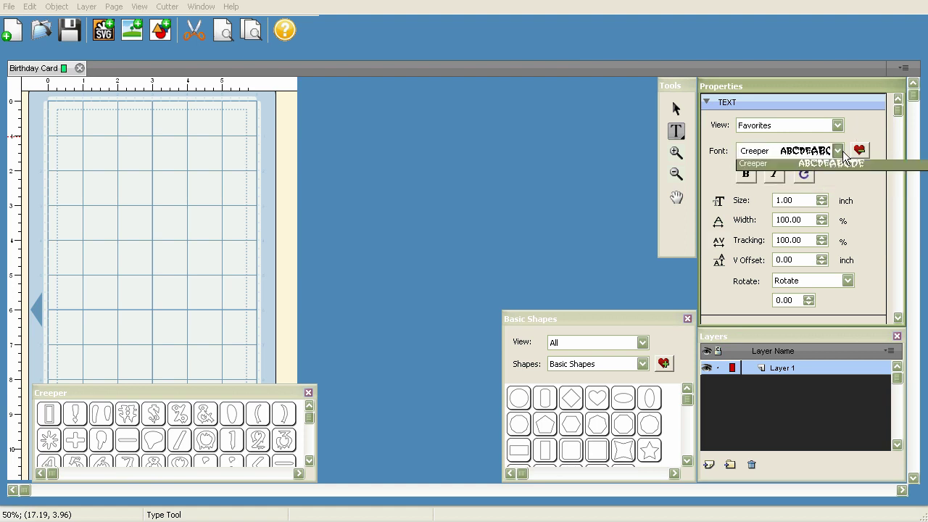
Set the font View back to All and open the full font list
left_click(838, 126)
left_click(787, 134)
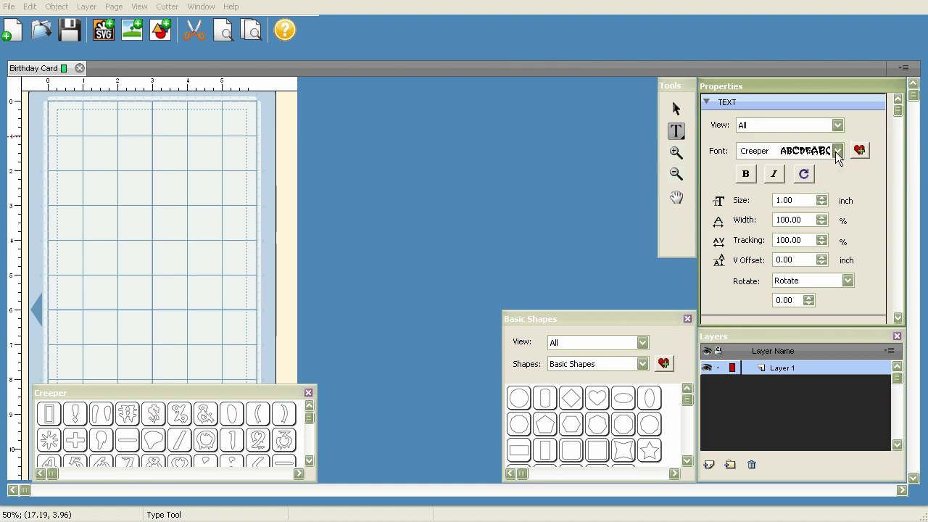
left_click(838, 150)
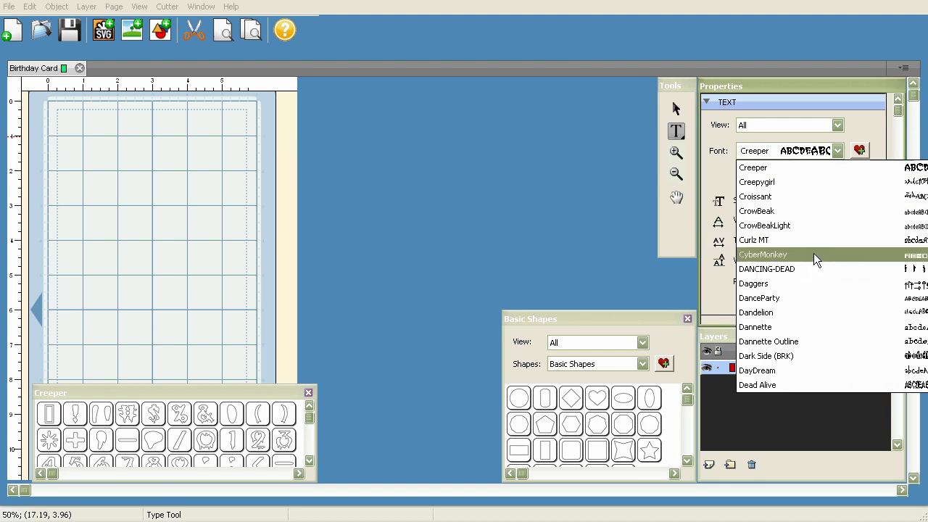
Choose CyberMonkey and type a test 'TEST' near the page's top-left corner
left_click(814, 253)
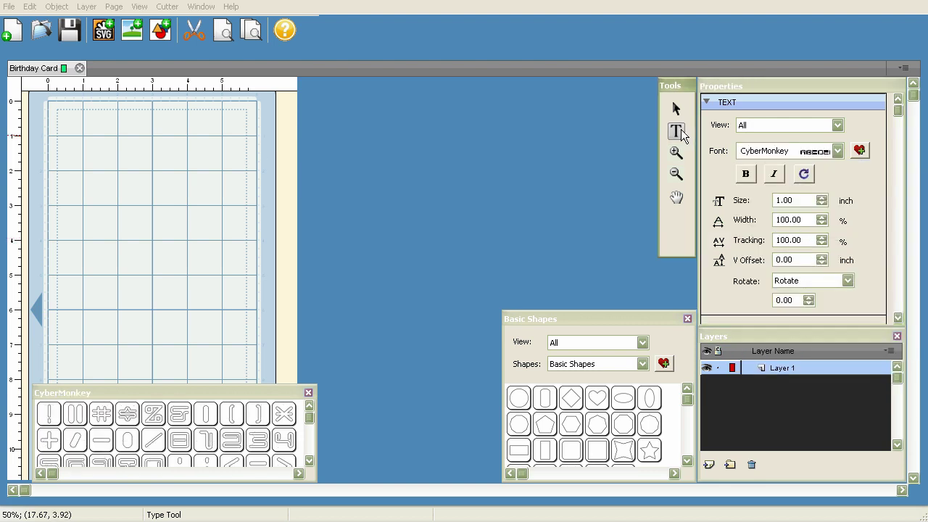
left_click(69, 151)
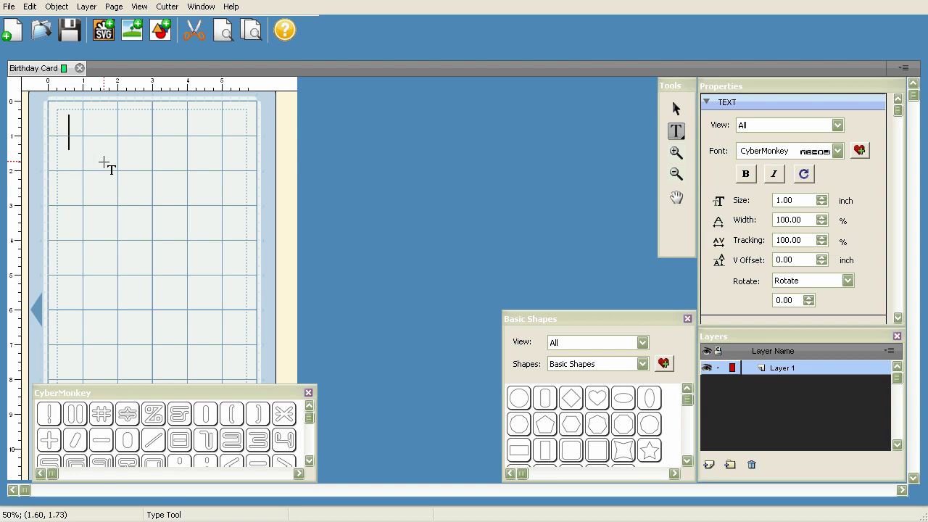
type("TEST")
left_click(675, 109)
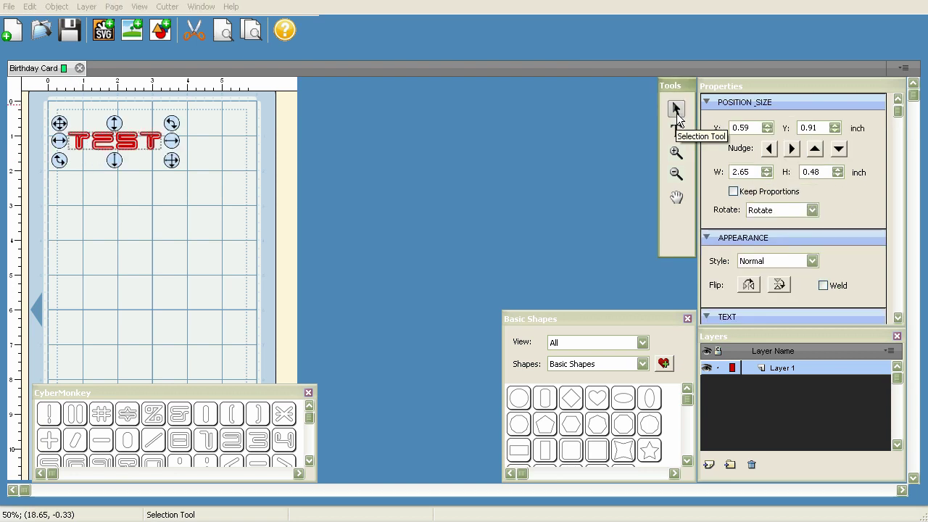
left_click(676, 130)
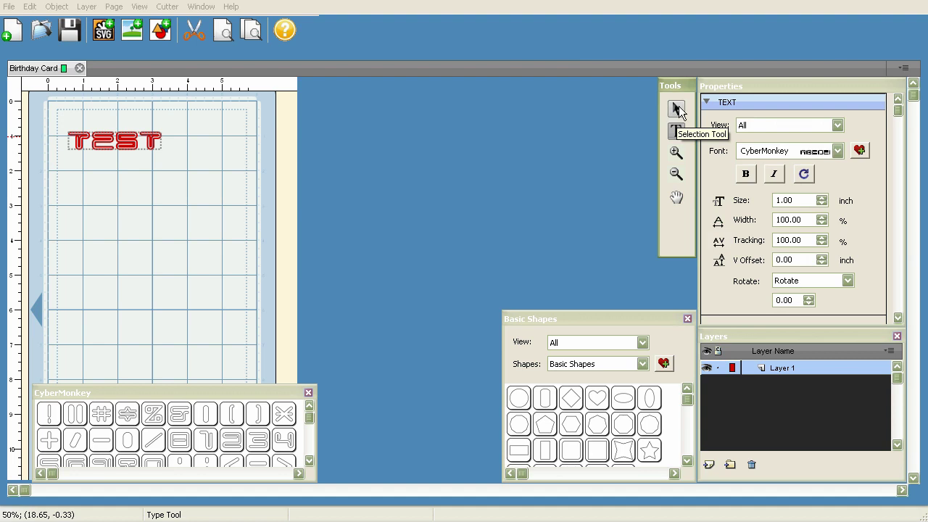
Switch the font View to Used and check the project's font list
left_click(838, 125)
left_click(816, 157)
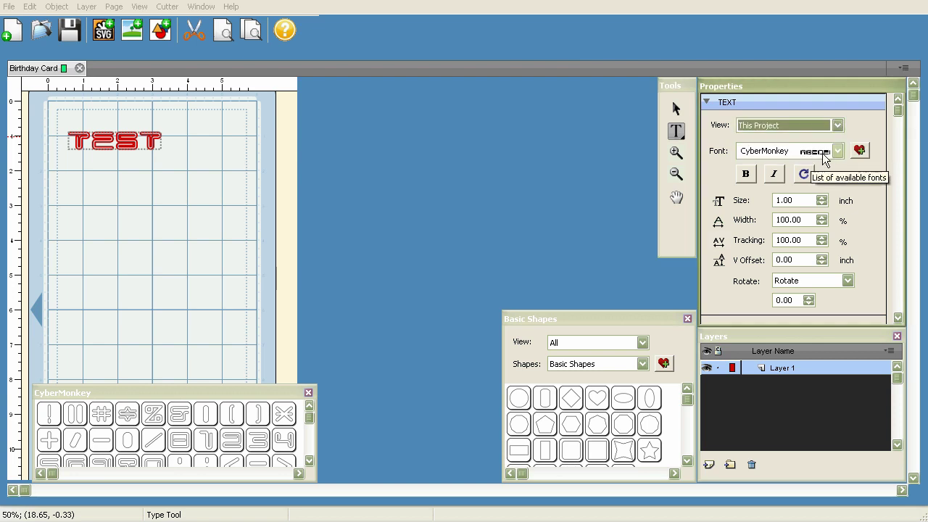
left_click(838, 150)
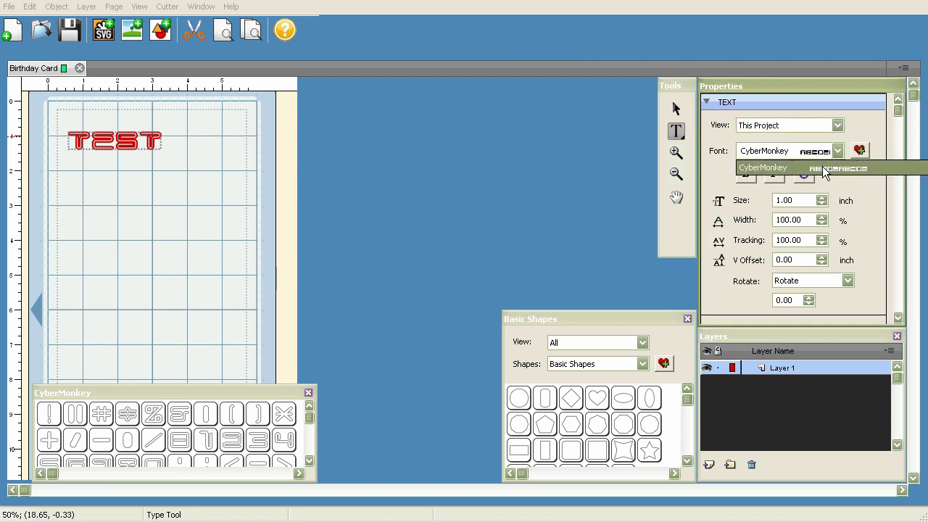
left_click(864, 134)
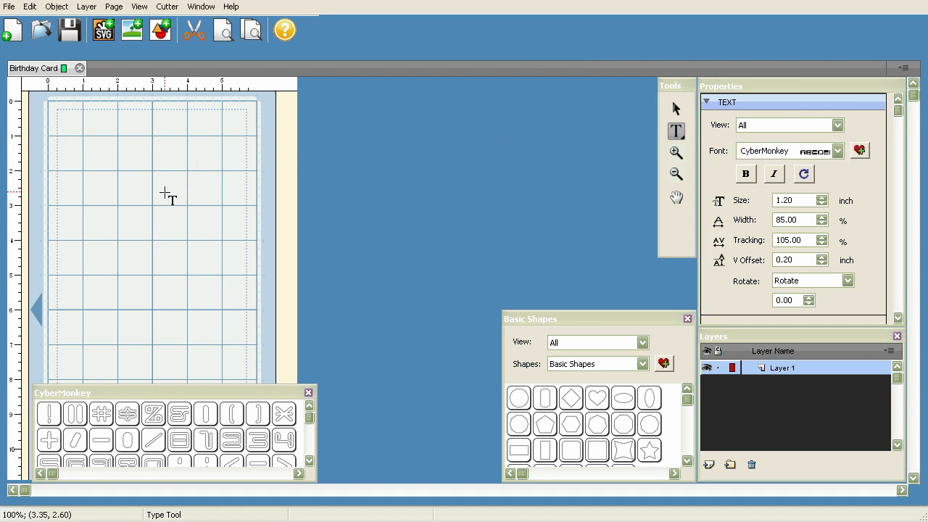
Type 'TEST' about three inches down, then place the cursor between S and T
left_click(90, 240)
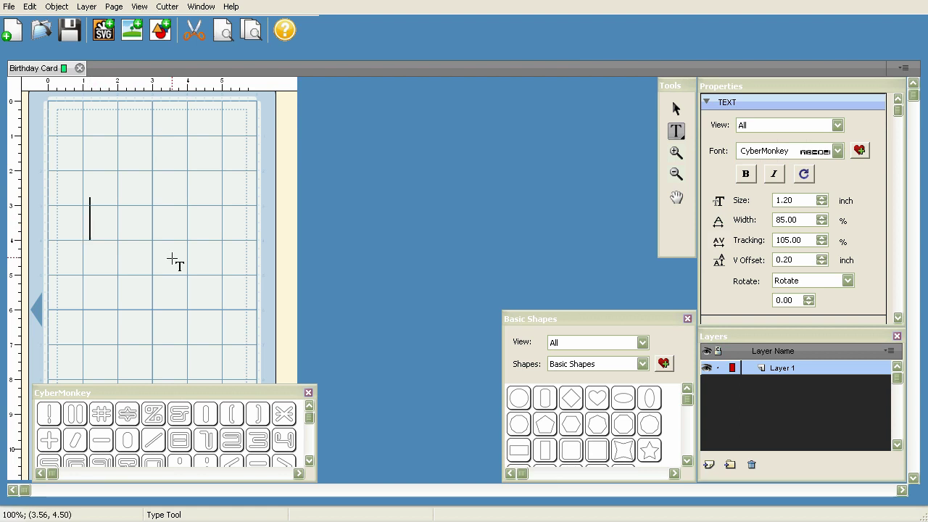
type("TEST")
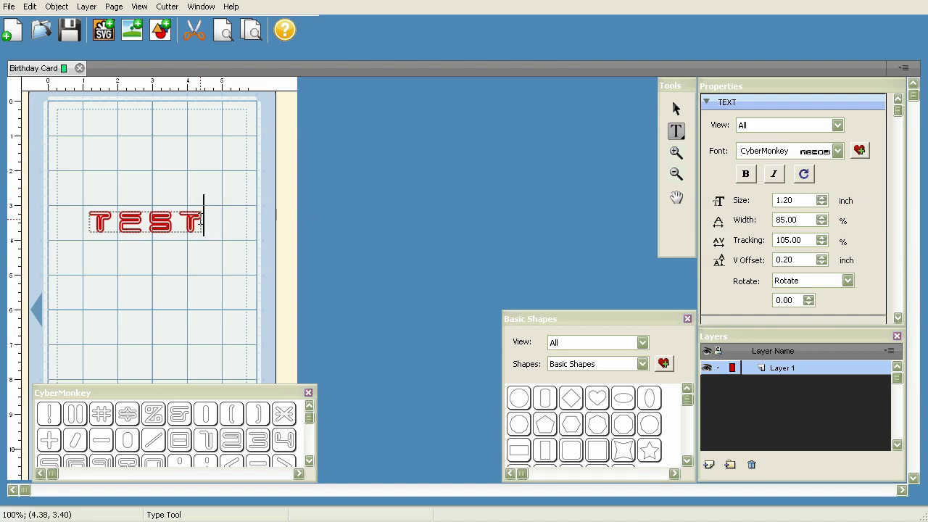
left_click_drag(204, 221, 90, 220)
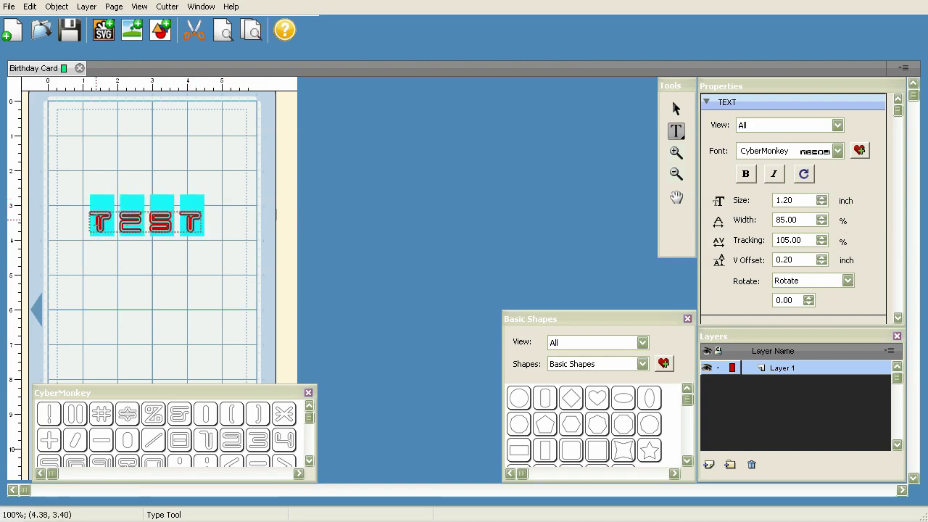
left_click(206, 220)
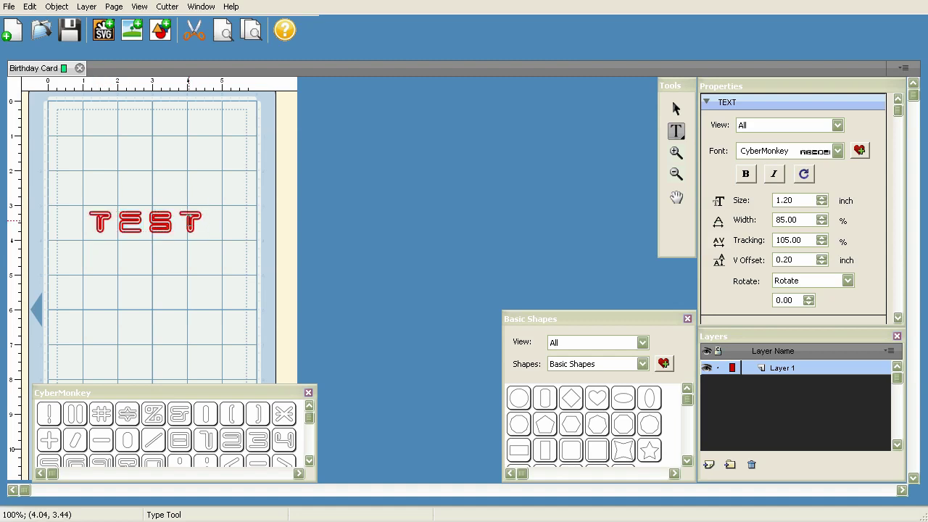
left_click(190, 221)
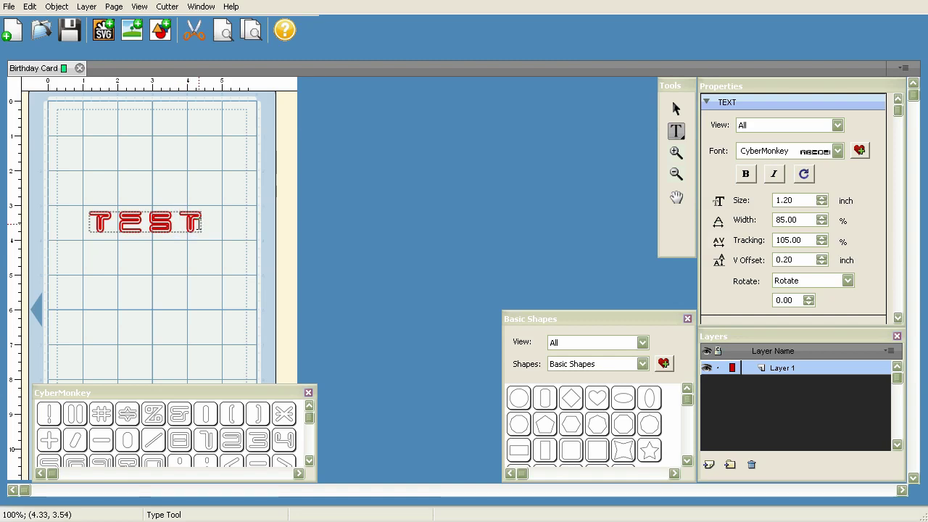
Select all of TEST and set 1.60 inch size, 80% width and 100% tracking
key("shift+Right")
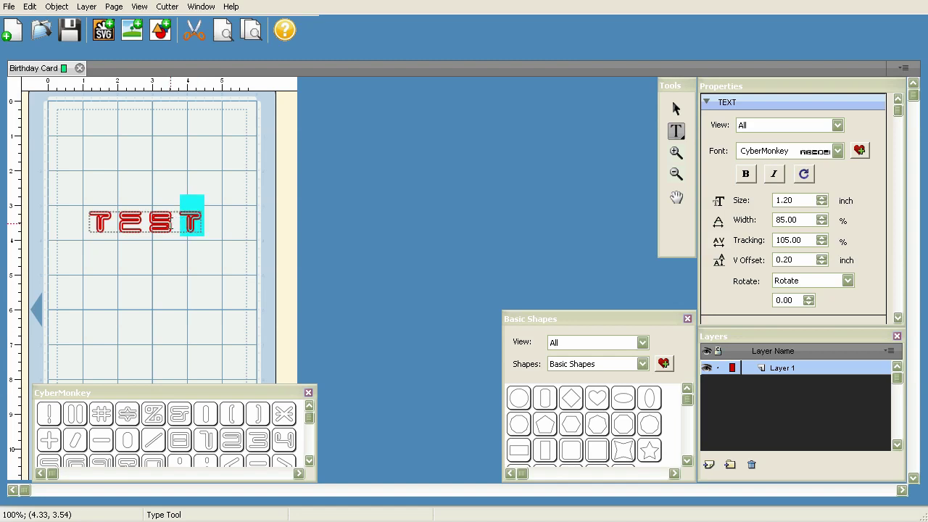
key("shift+Left")
key("shift+Left")
key("shift+Left")
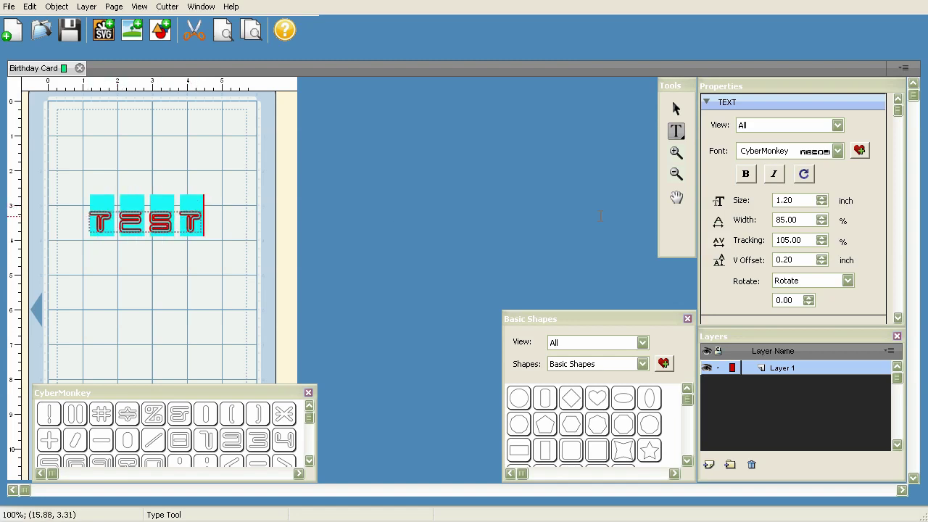
left_click(821, 197)
left_click(821, 197)
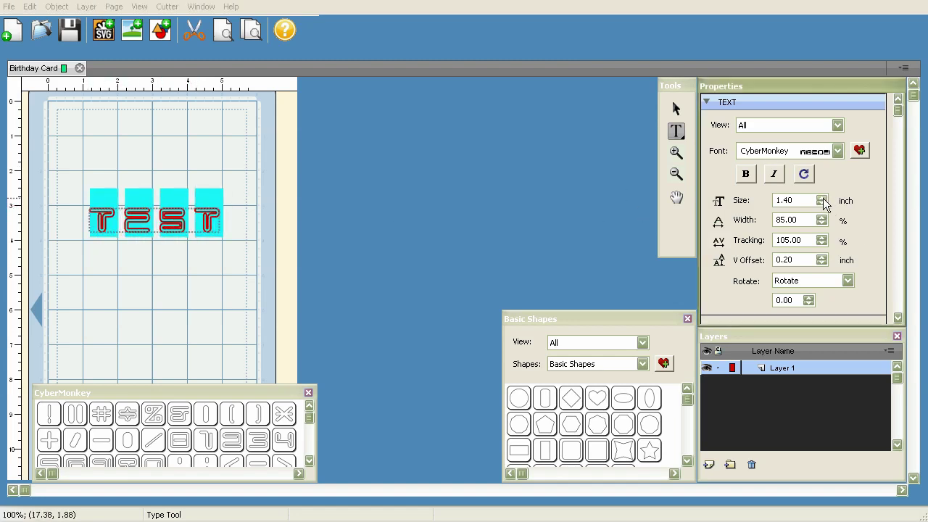
left_click(822, 197)
left_click(822, 197)
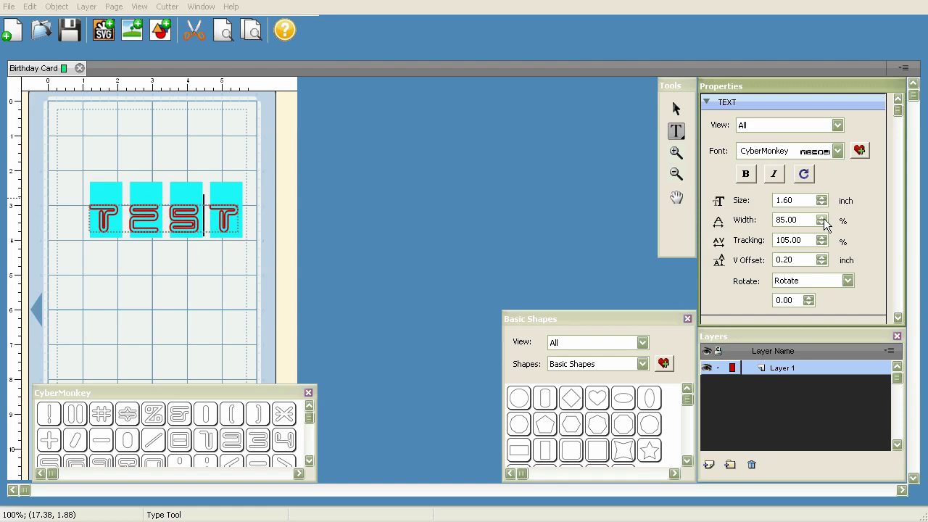
left_click(822, 216)
left_click(821, 216)
left_click(821, 216)
left_click(822, 223)
left_click(822, 224)
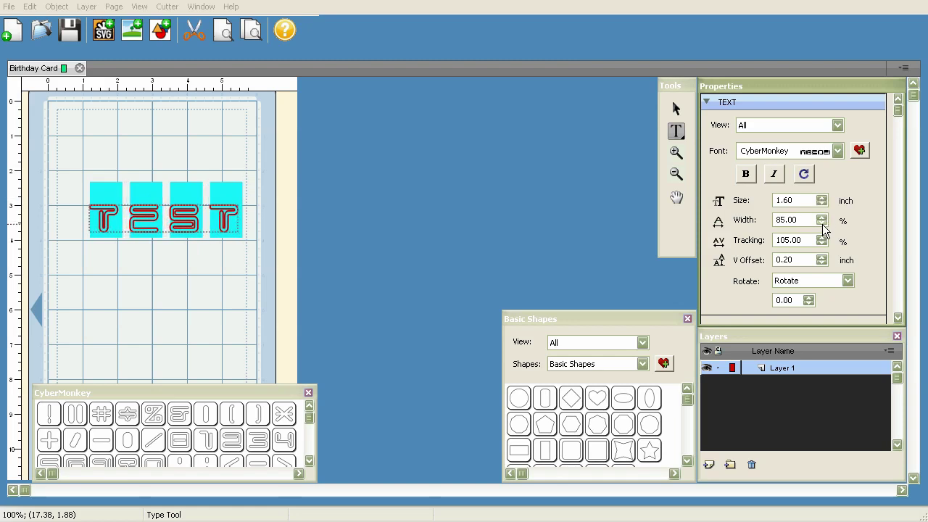
left_click(823, 224)
left_click(823, 224)
left_click(822, 236)
left_click(821, 236)
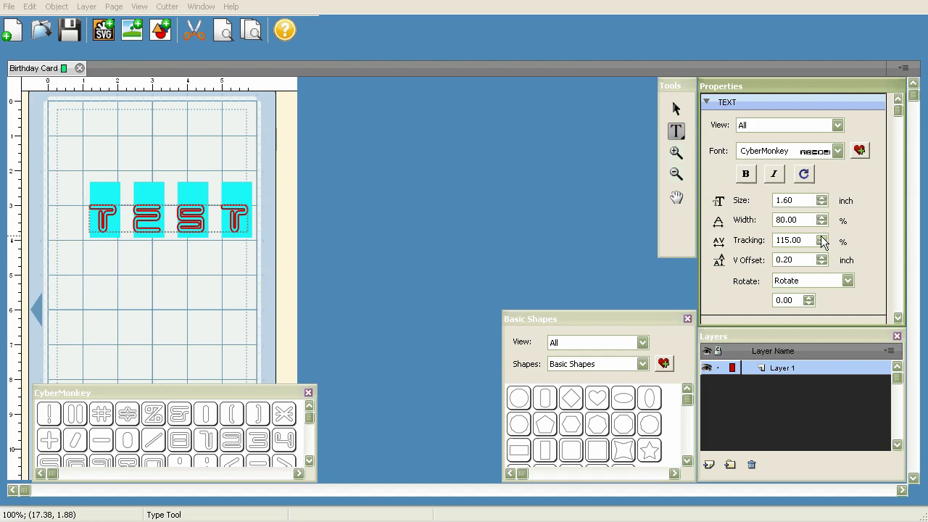
left_click(823, 245)
left_click(822, 244)
left_click(822, 244)
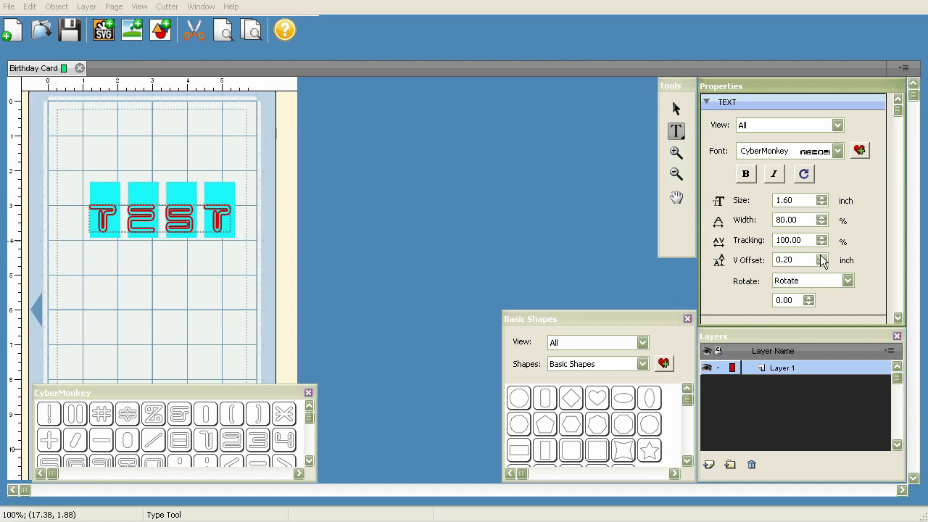
Adjust the letters' vertical offset, settling on 0.40 inch
left_click(822, 258)
left_click(822, 258)
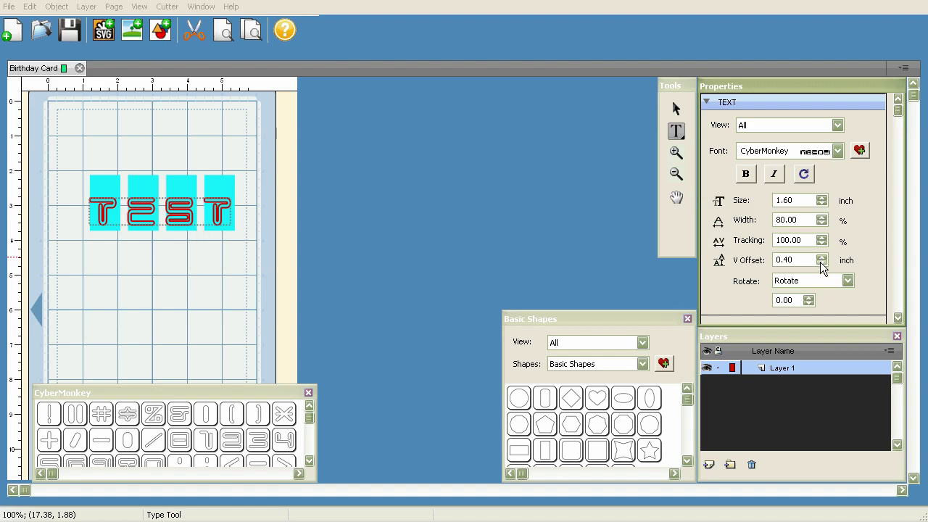
left_click(821, 264)
left_click(822, 263)
left_click(821, 263)
left_click(822, 264)
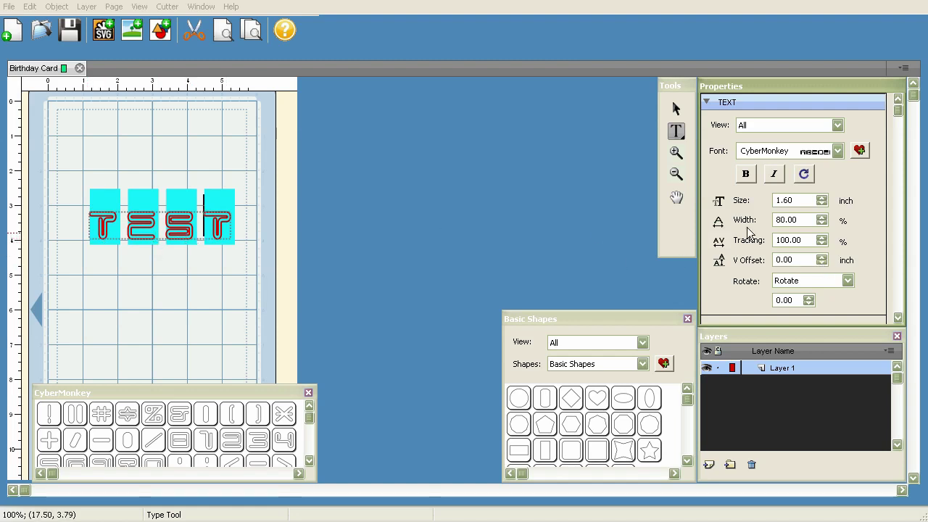
left_click(822, 257)
left_click(822, 257)
left_click(822, 257)
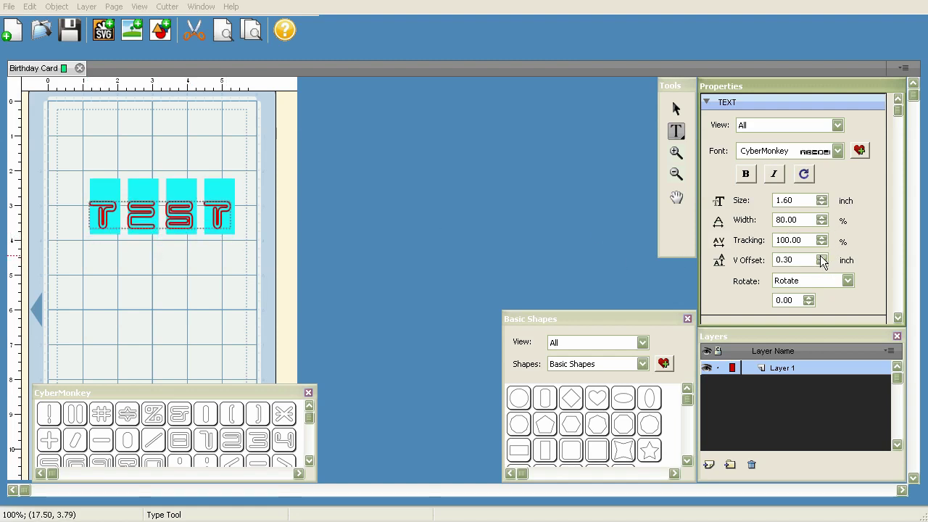
left_click(821, 257)
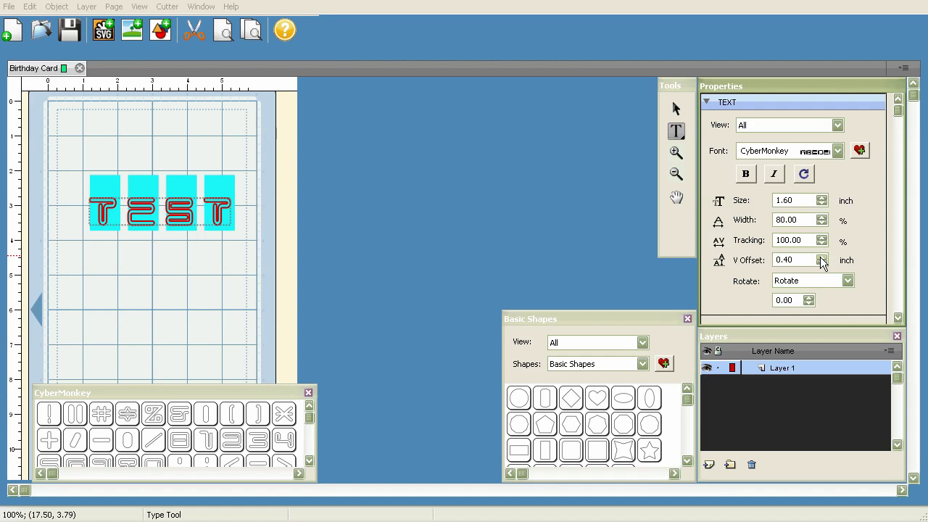
Check the letter Rotate type choices, then return to the Selection tool
left_click(830, 280)
left_click(803, 277)
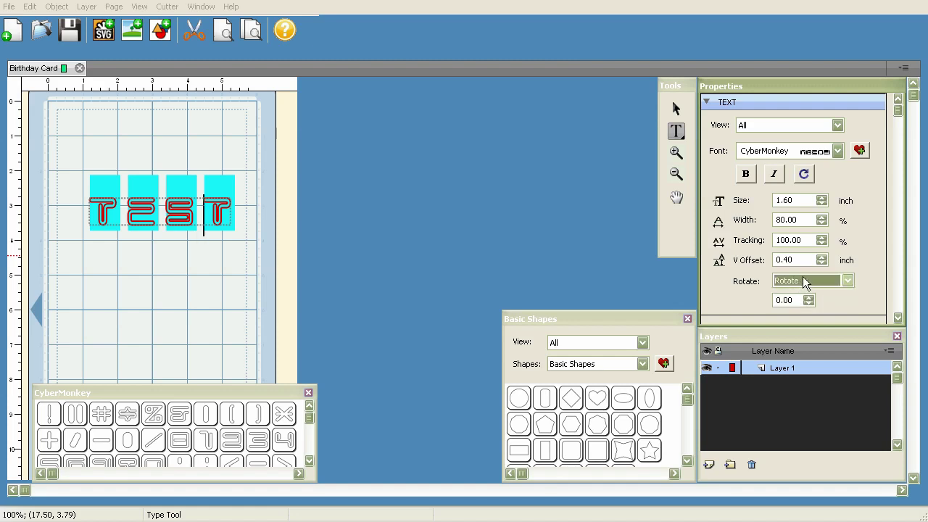
left_click(676, 108)
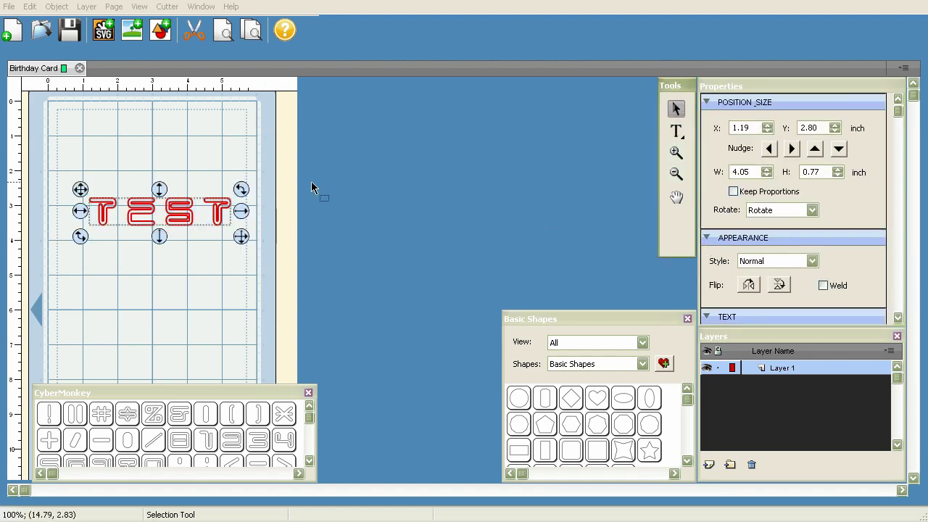
Select all TEST letters, set Rotate type to Rotate, and rotate each 90 degrees
left_click(676, 131)
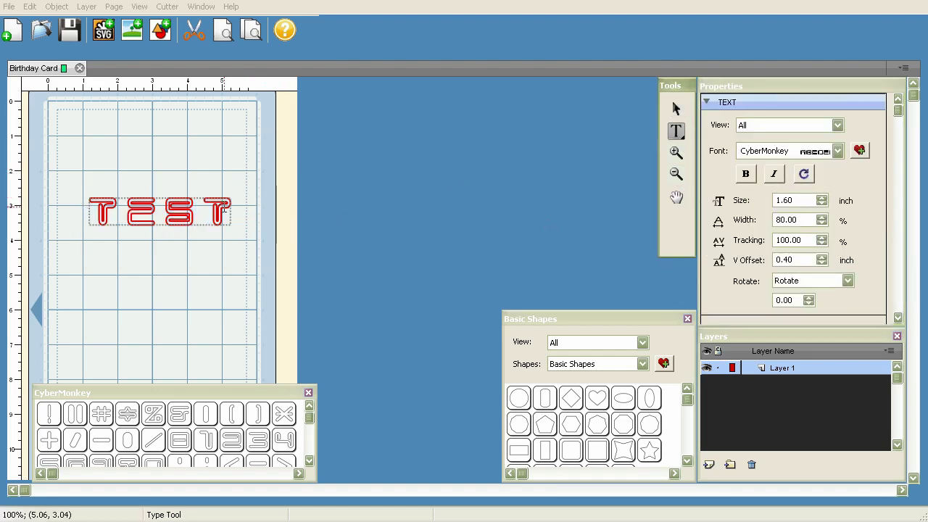
key("shift+Left")
key("shift+Left")
key("shift+Left")
key("shift+Left")
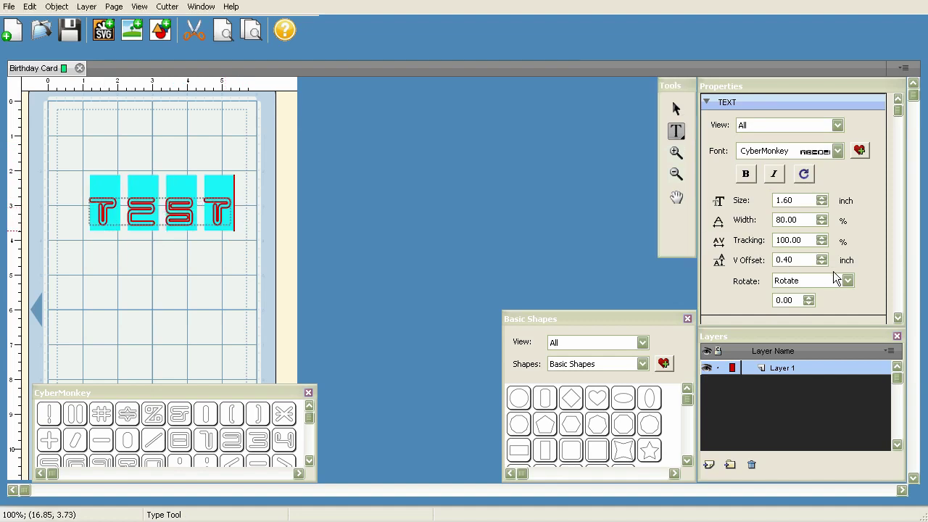
left_click(847, 281)
left_click(820, 284)
key("Tab")
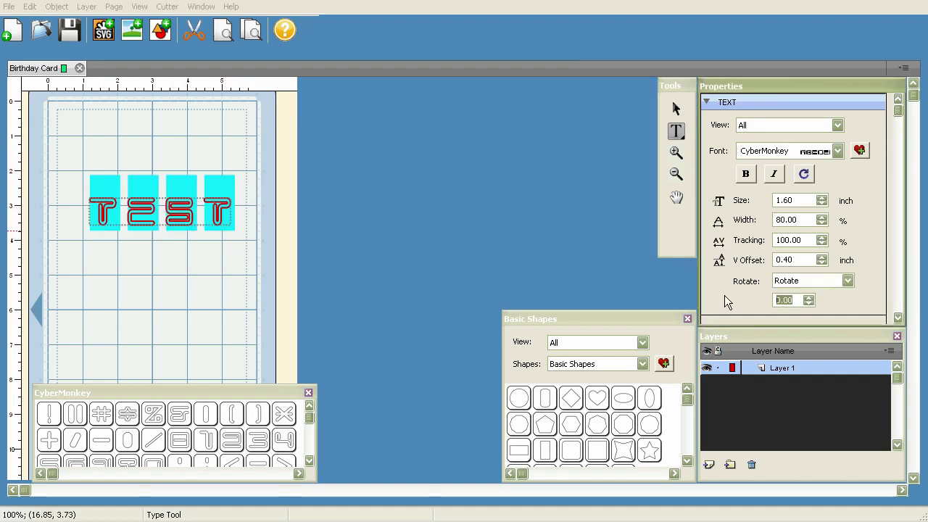
type("90")
key("Return")
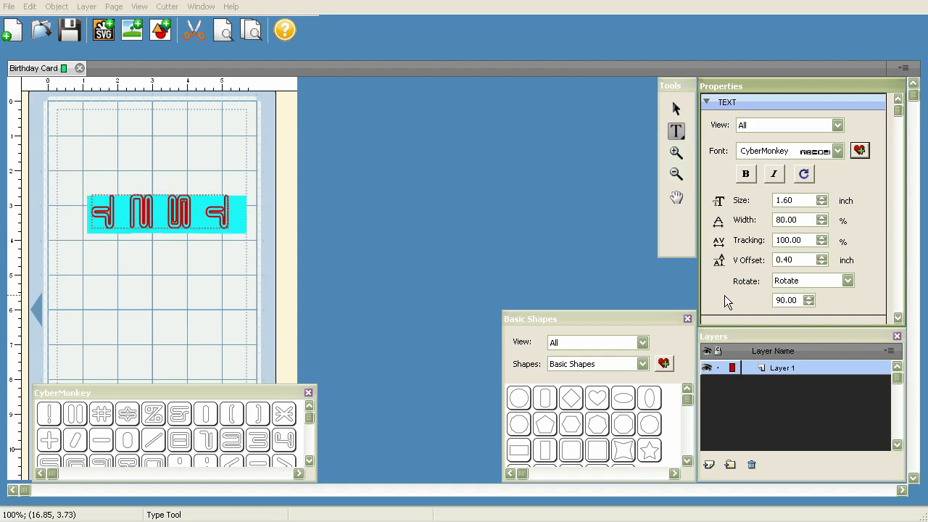
Step the letter rotation through 180 and 270 to 360 degrees, upright again
double_click(798, 300)
type("180")
key("Return")
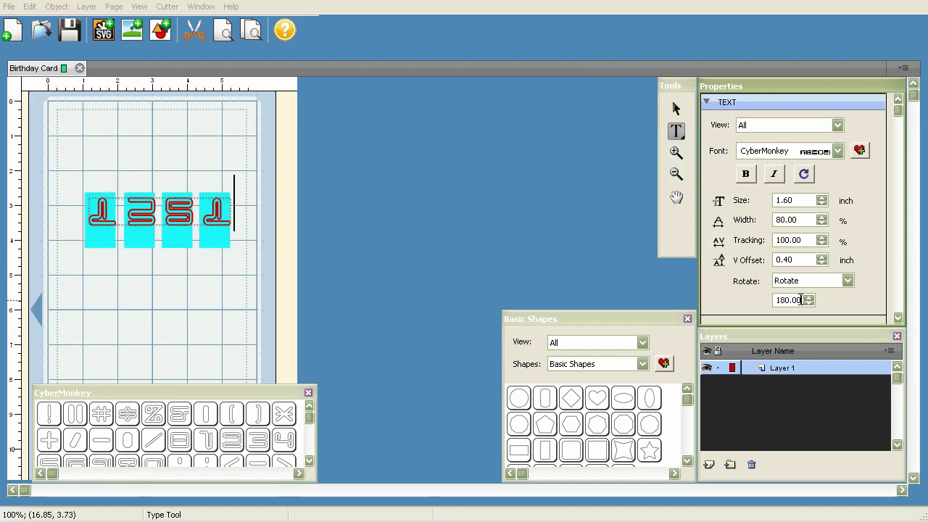
type("270")
key("Return")
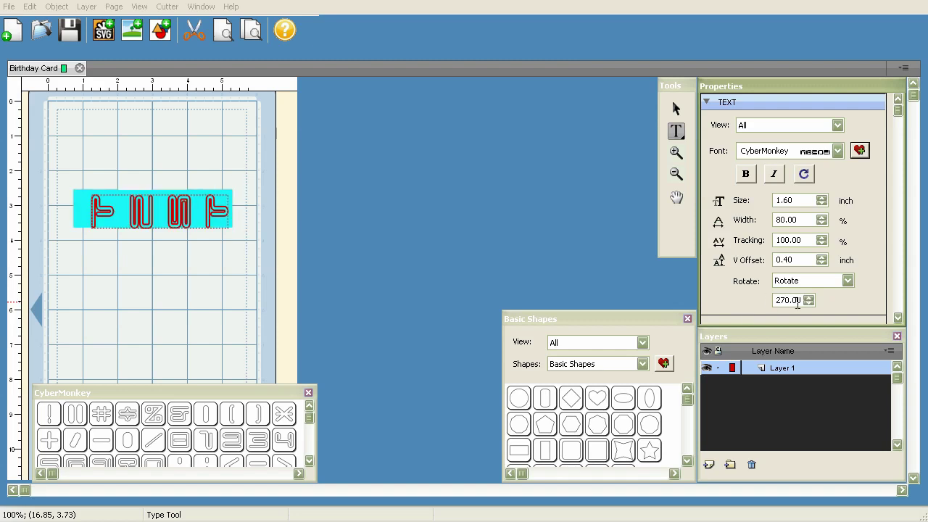
type("360")
key("Return")
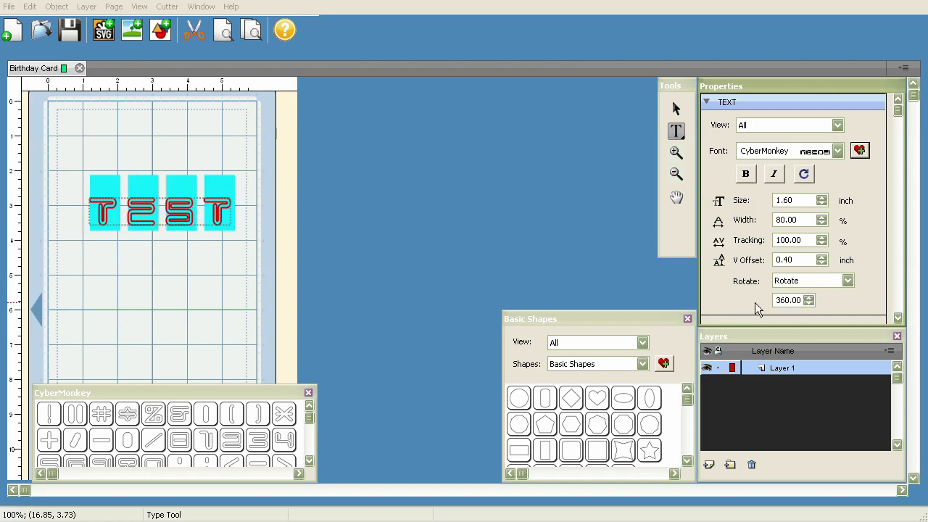
left_click(846, 281)
Switch the letters to Skew and try skew angles of 180 and 90
left_click(824, 303)
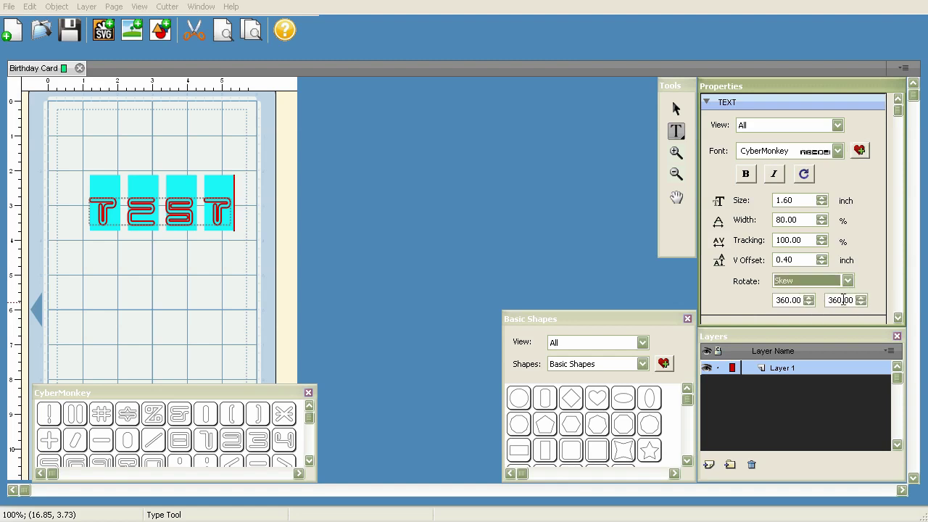
double_click(795, 300)
type("180")
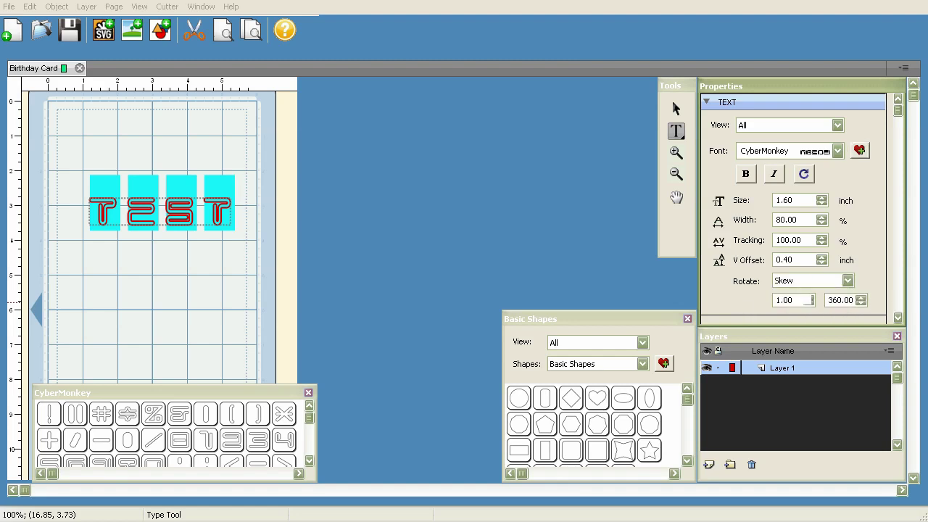
key("Return")
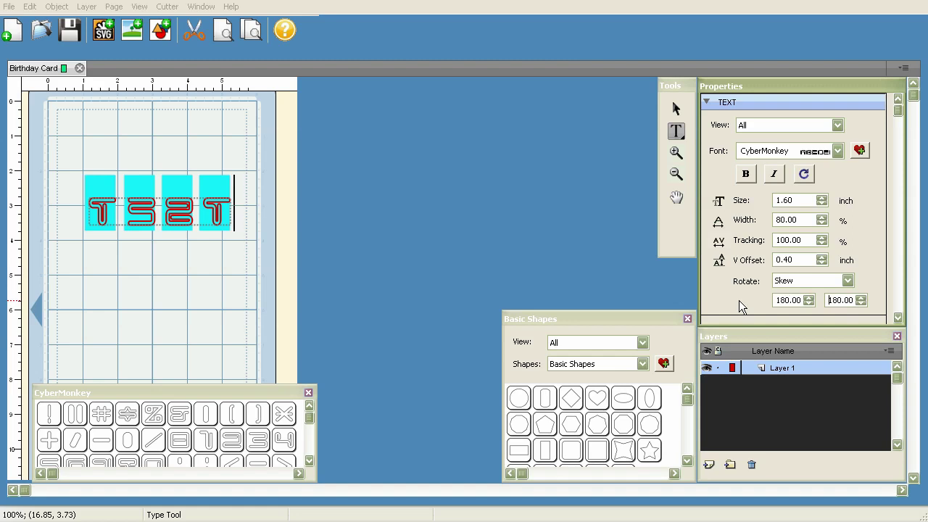
double_click(839, 300)
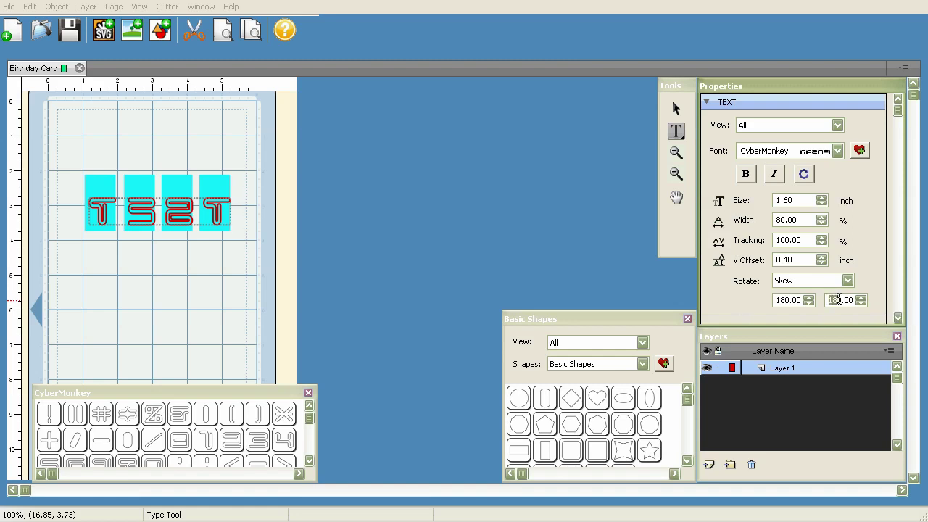
type("5")
type("0")
key("Return")
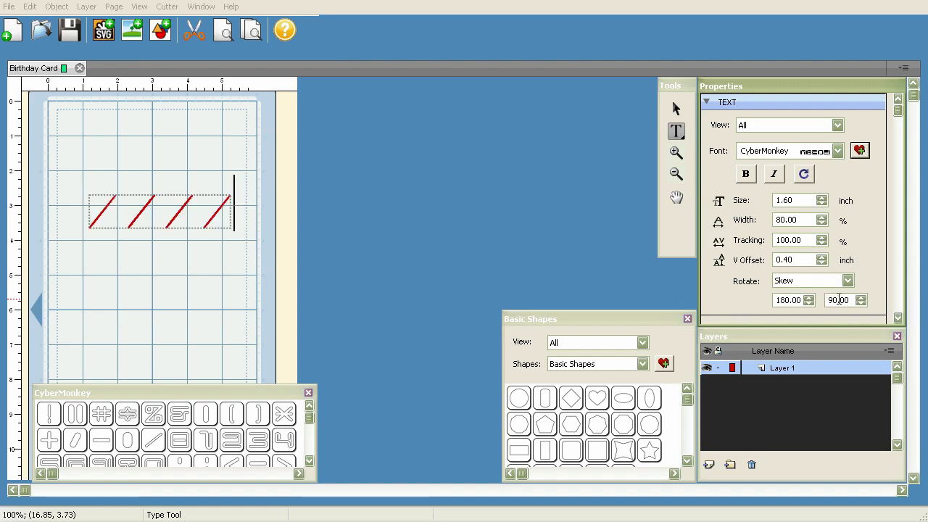
Set both skew angles to 40 so each letter tilts
double_click(789, 300)
type("9")
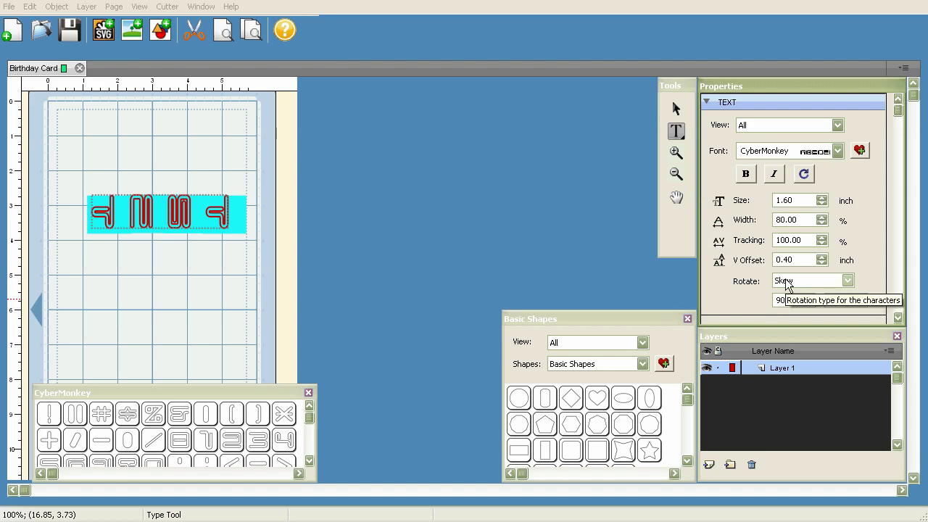
key("BackSpace")
type("4")
key("Tab")
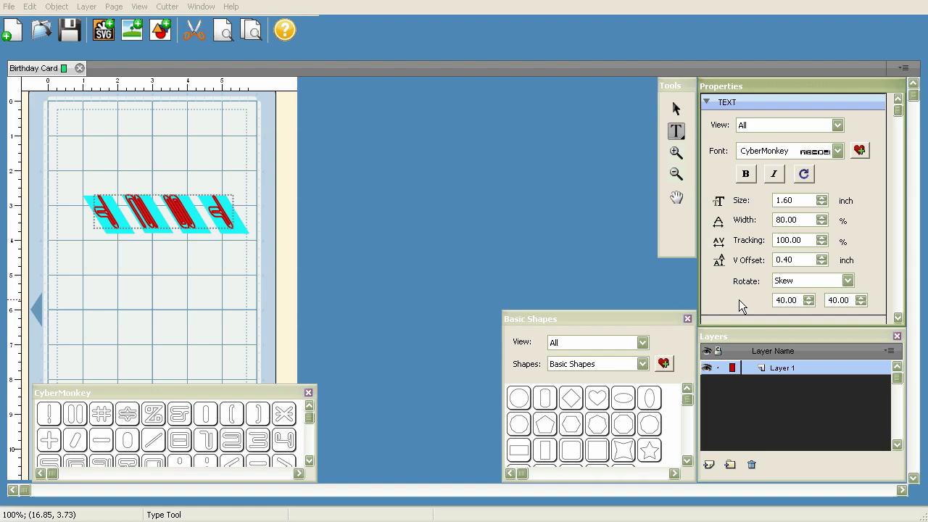
Toggle the letter mode to Rotate and back to Skew, then pick the Selection tool
left_click(804, 282)
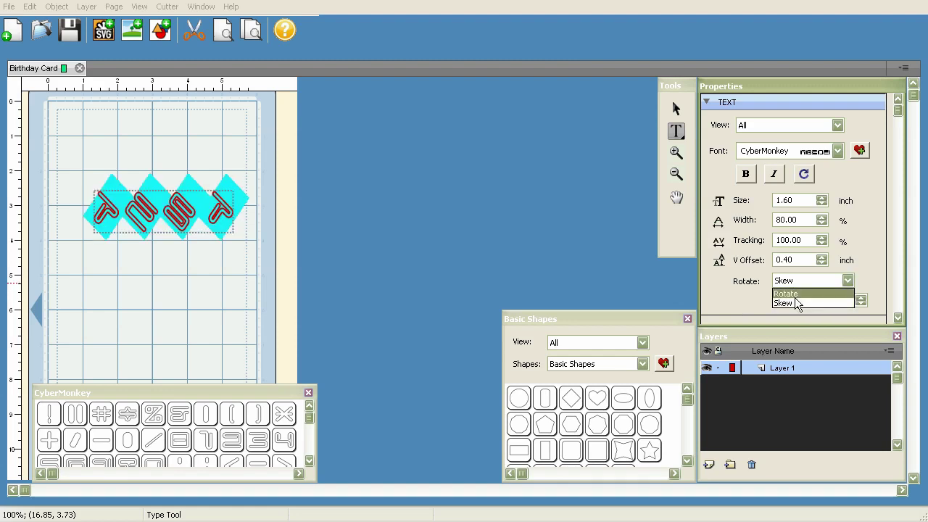
left_click(796, 294)
left_click(797, 282)
left_click(798, 301)
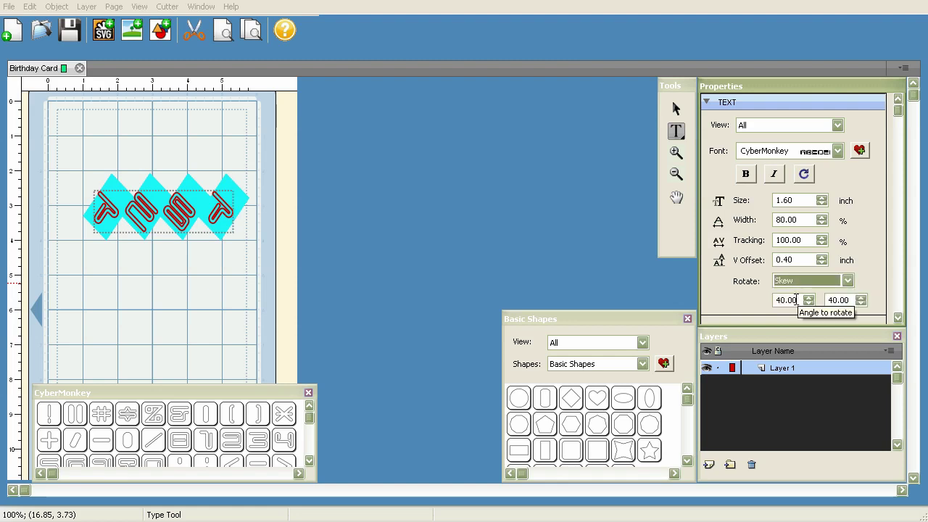
left_click(677, 109)
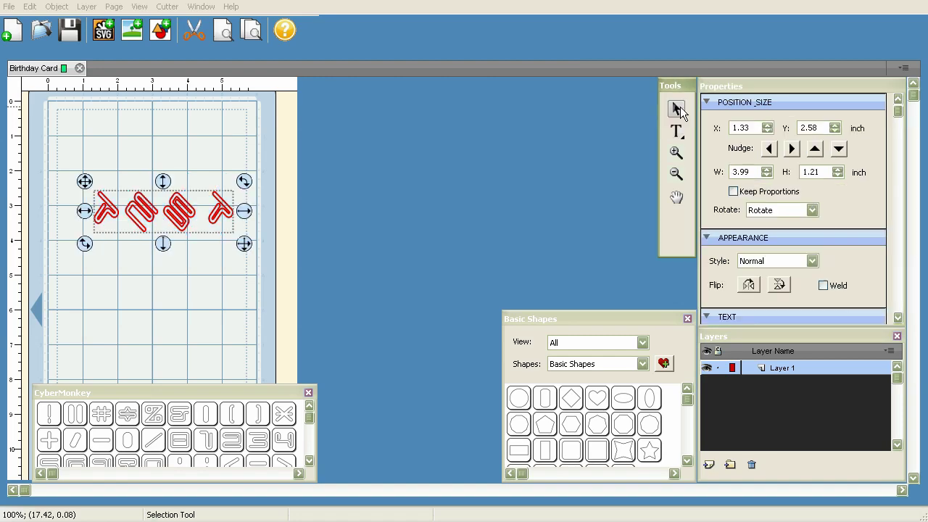
Select the TEST text block and drag it slightly up and to the left on the page
left_click(88, 183)
left_click(122, 209)
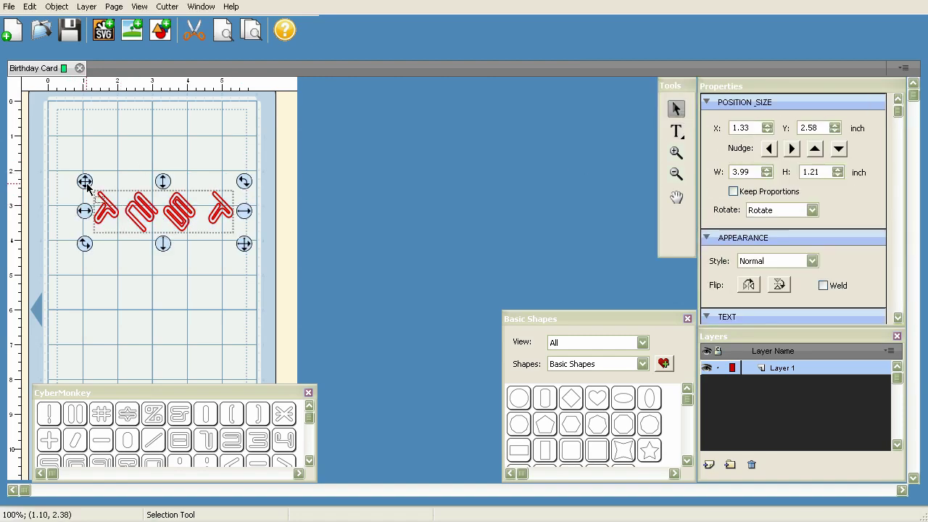
left_click_drag(83, 186, 77, 181)
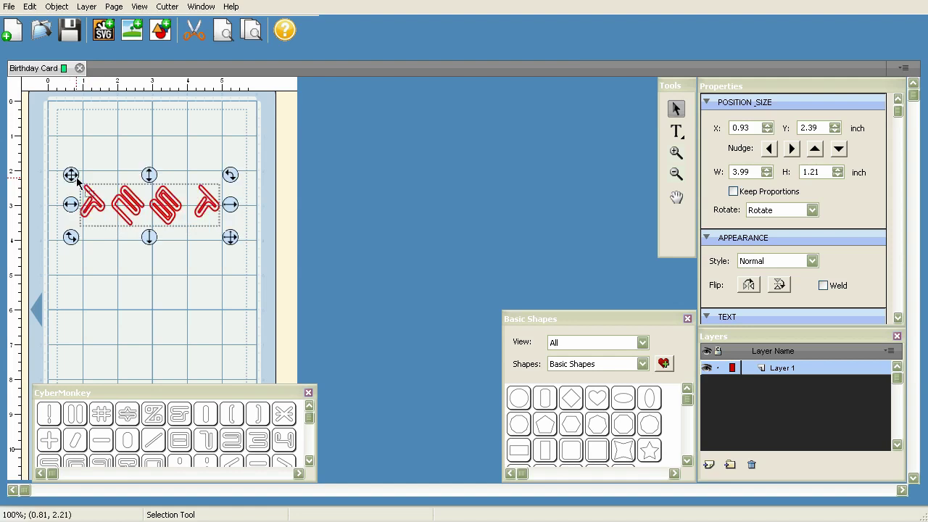
Try rotating the TEST block by its corner handle, leaving it level at X 0.93, Y 2.31
left_click(234, 177)
left_click(232, 181)
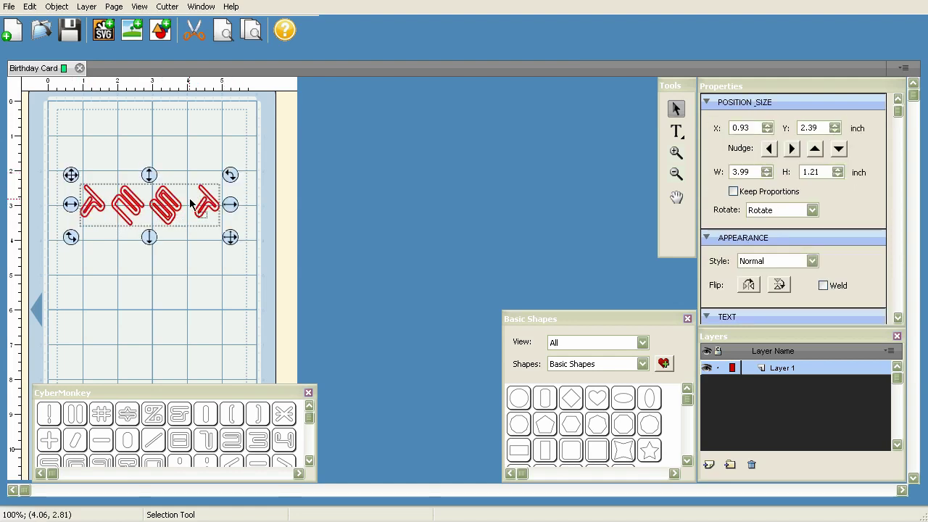
left_click_drag(232, 182, 211, 179)
left_click(229, 185)
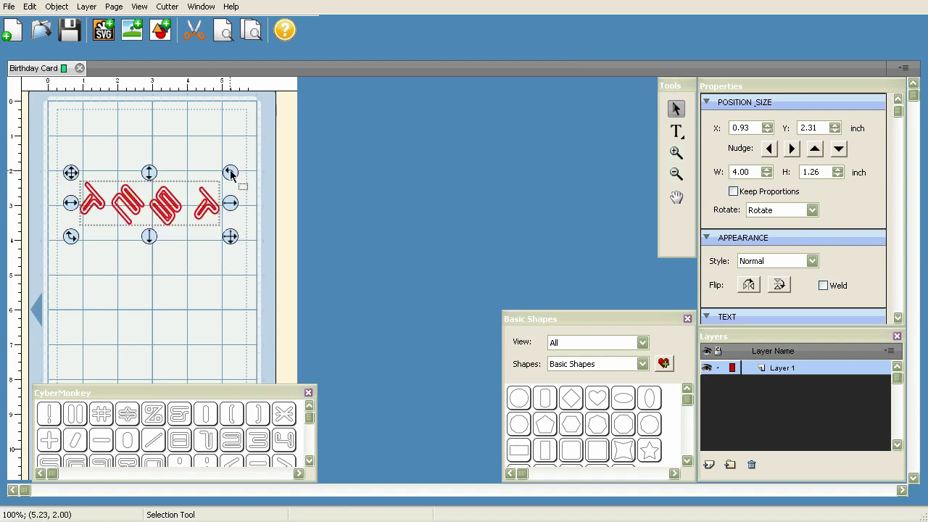
left_click_drag(231, 180, 196, 188)
Return to editing TEST, showing CyberMonkey 1.60 inch, 80% width, skew 40/40
left_click_drag(231, 174, 792, 174)
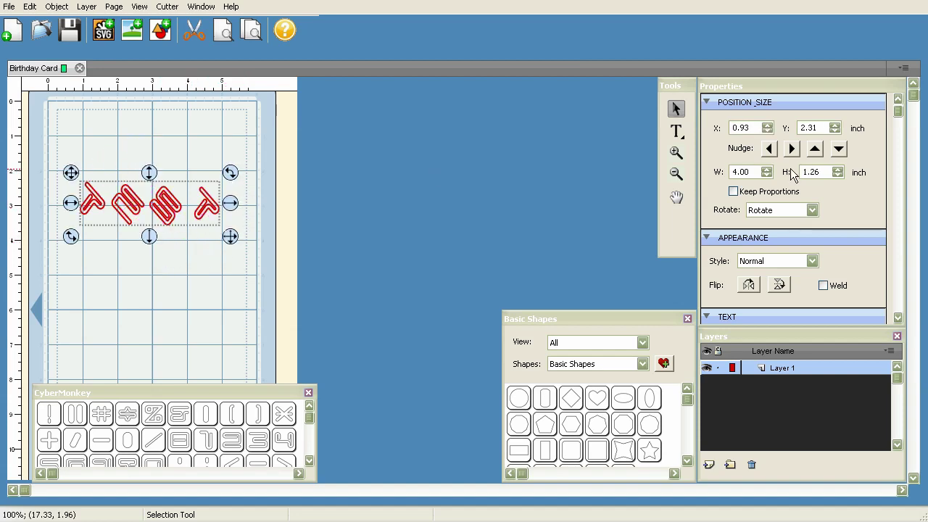
left_click(676, 132)
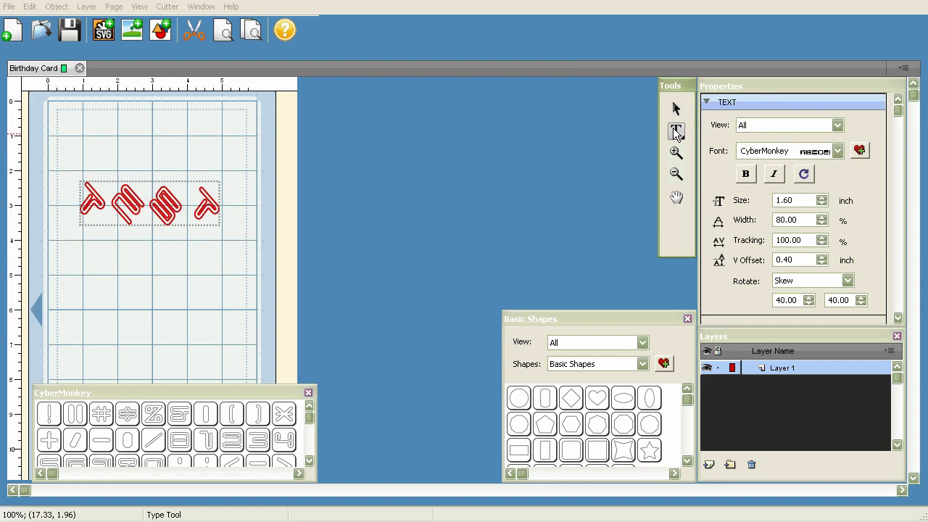